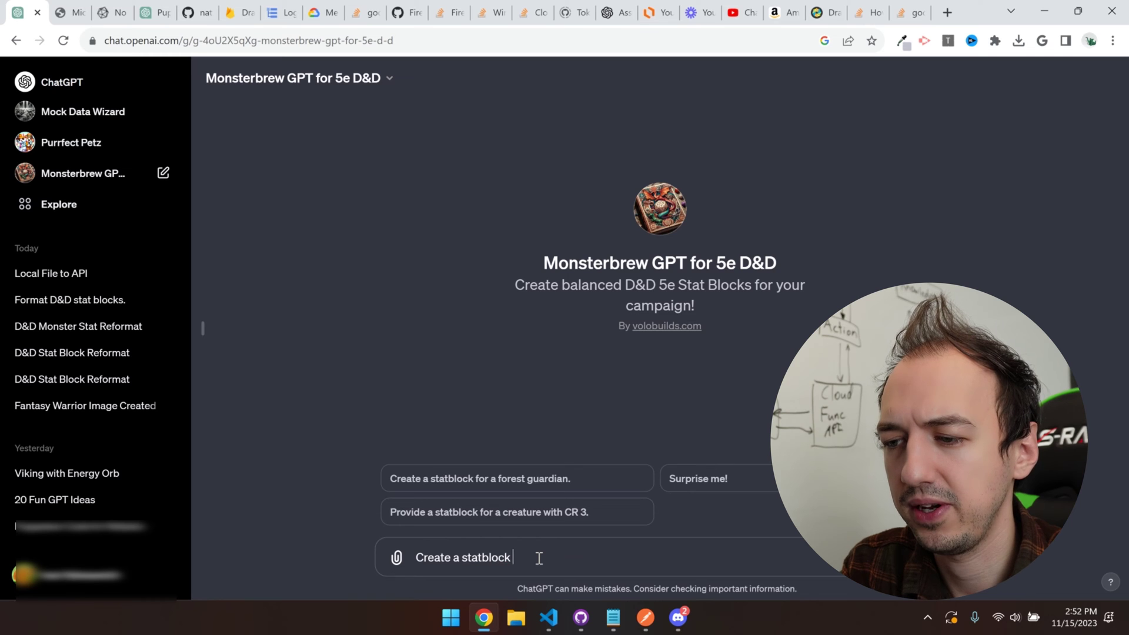
Send Monsterbrew the request 'a statblock for a firebreathing goblin!'.
{"action": "type", "text": "atblock for a firebreathing"}
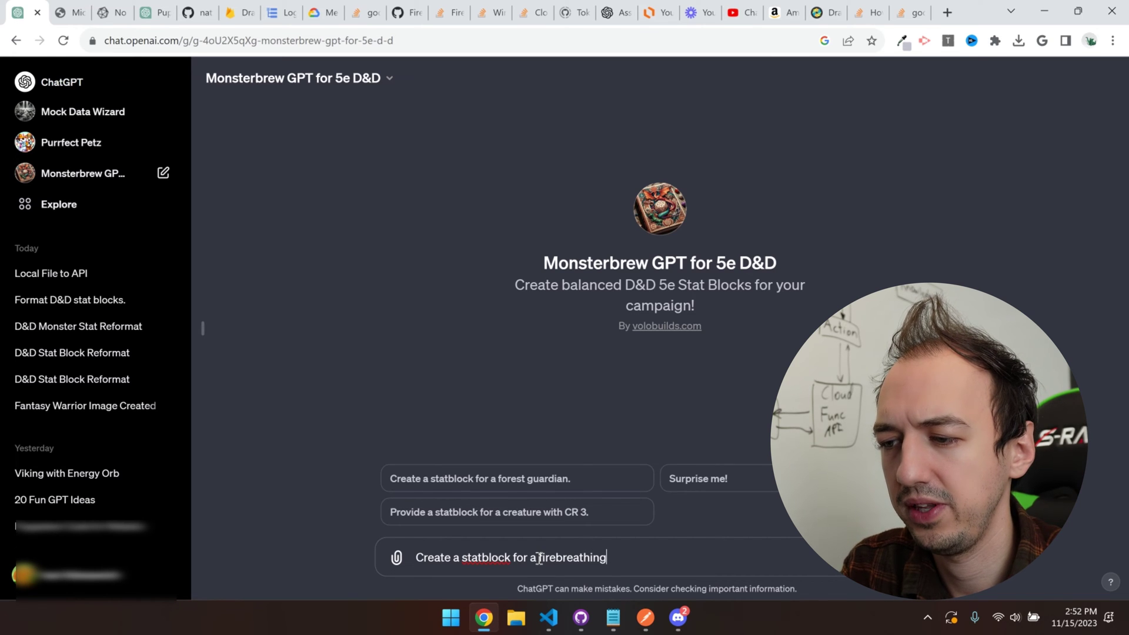
{"action": "type", "text": " goblin!"}
{"action": "key", "text": "Return"}
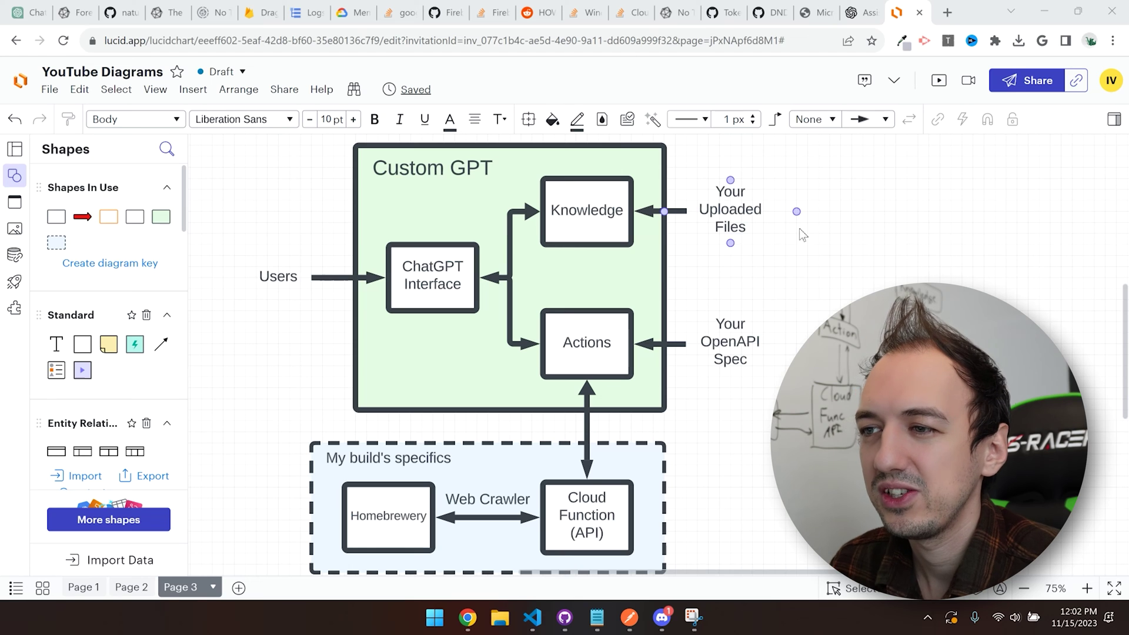
{"action": "left_click", "coordinate": [564, 158]}
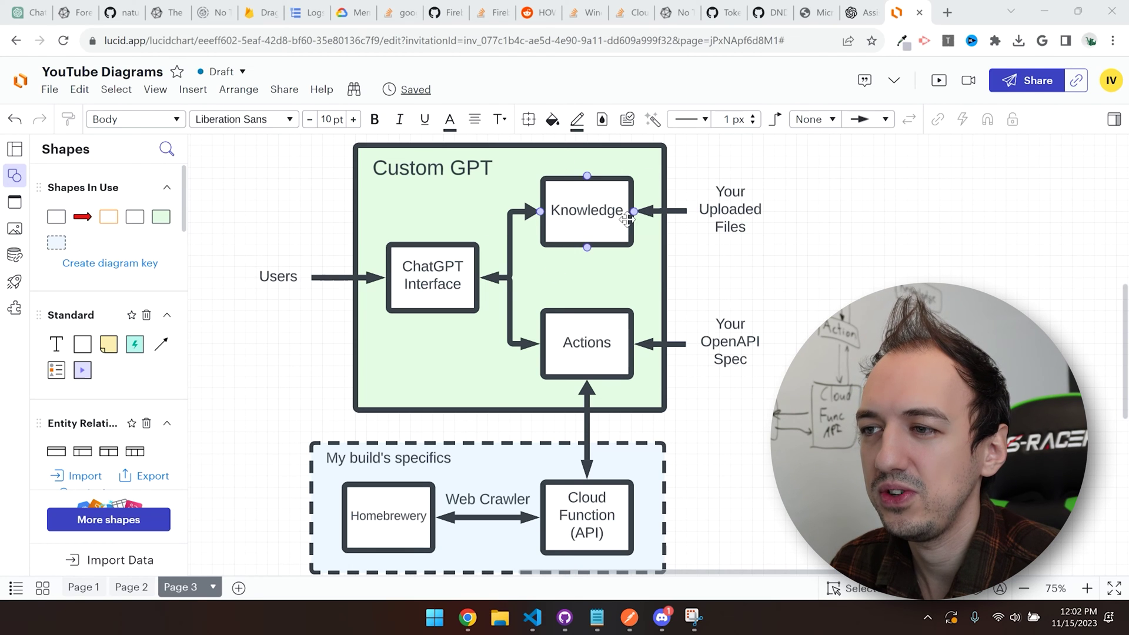
{"action": "left_click", "coordinate": [622, 360]}
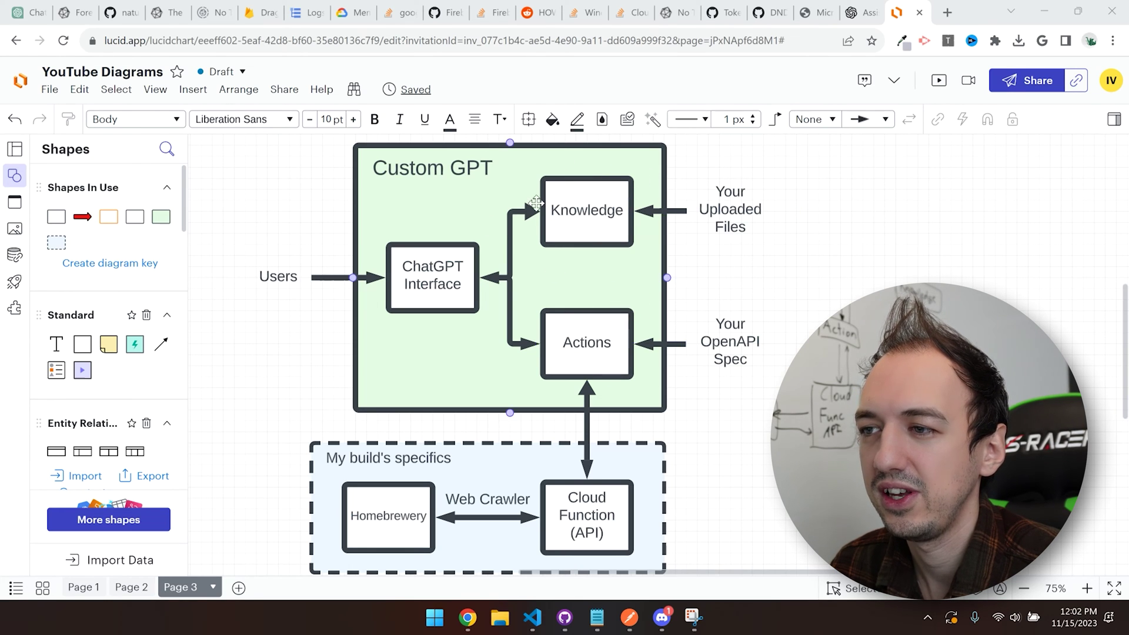
{"action": "left_click", "coordinate": [729, 217]}
{"action": "left_click", "coordinate": [744, 225]}
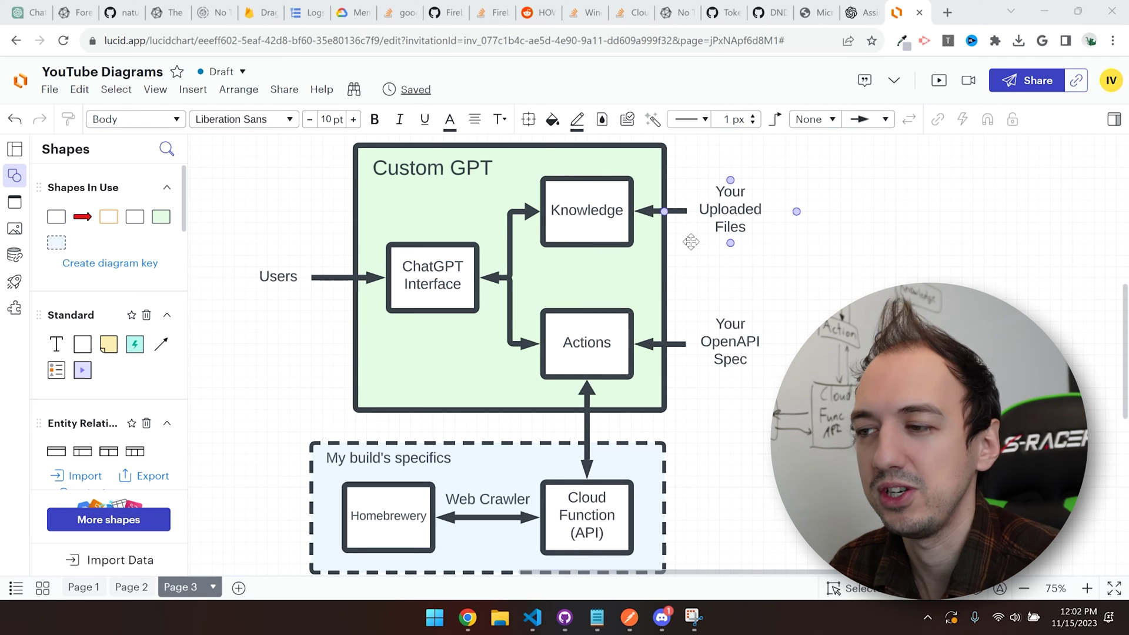
{"action": "left_click", "coordinate": [710, 333]}
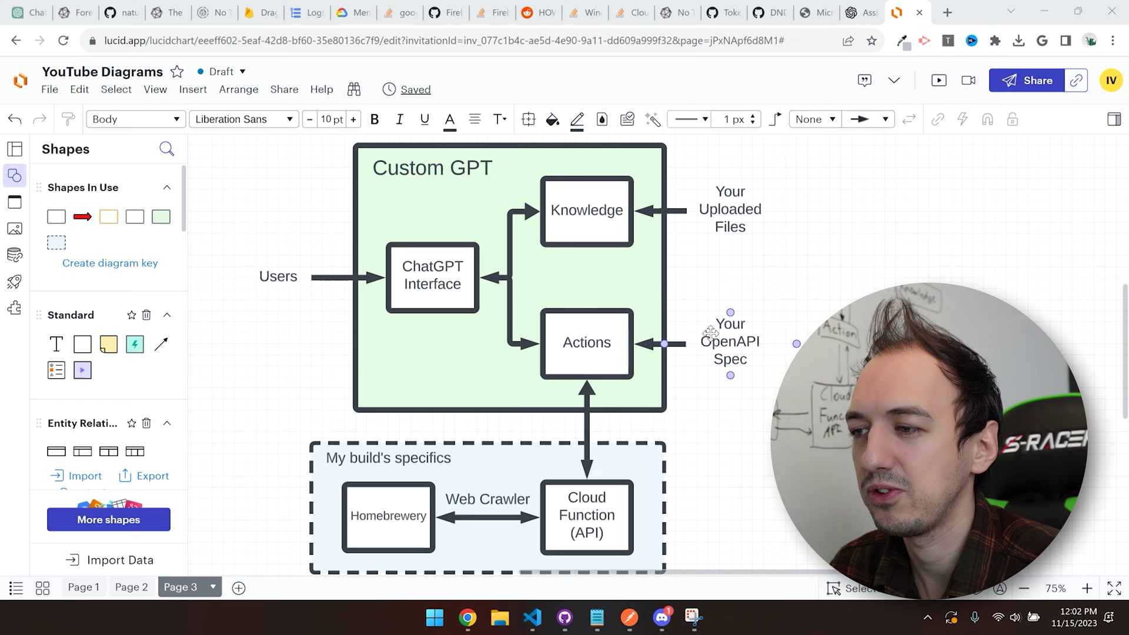
{"action": "left_click", "coordinate": [566, 340]}
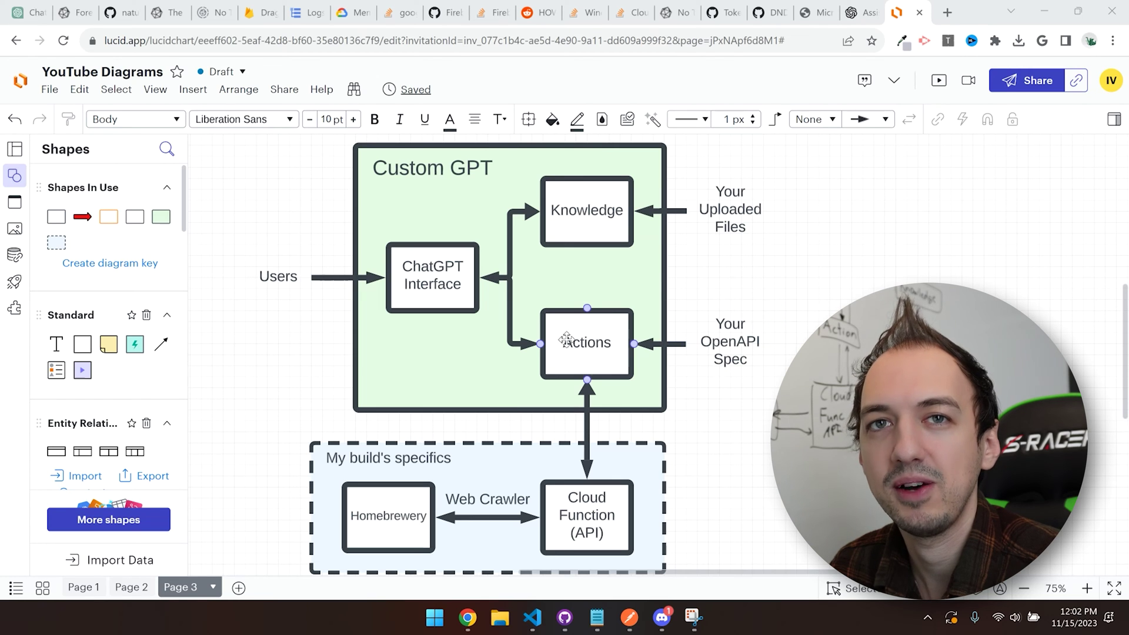
{"action": "left_click", "coordinate": [756, 348]}
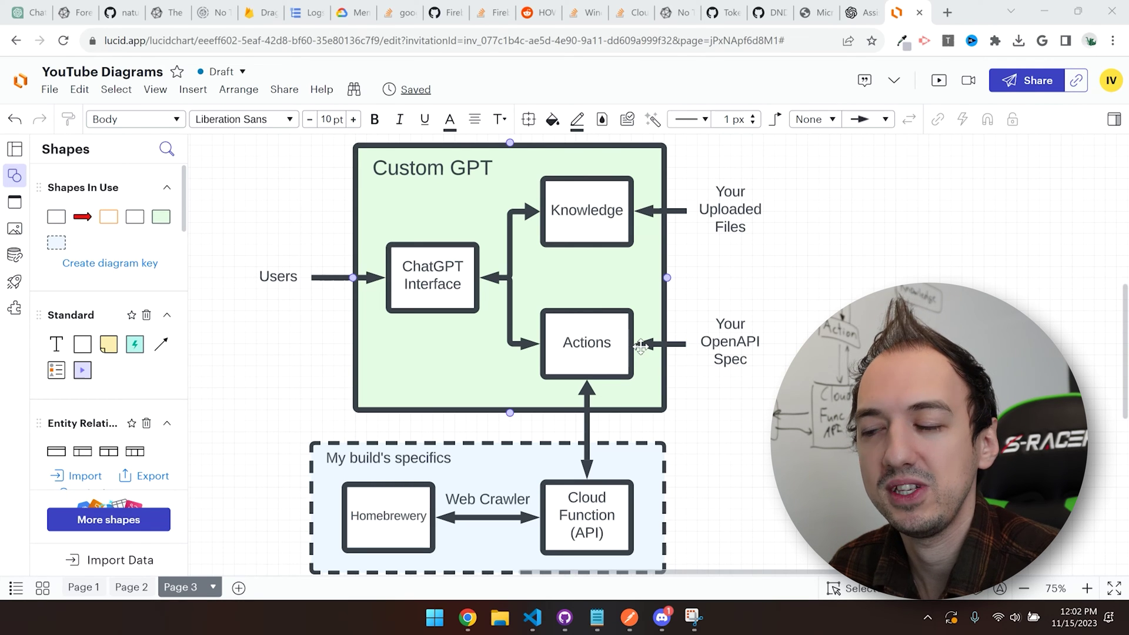
{"action": "left_click", "coordinate": [624, 336]}
{"action": "left_click", "coordinate": [365, 292]}
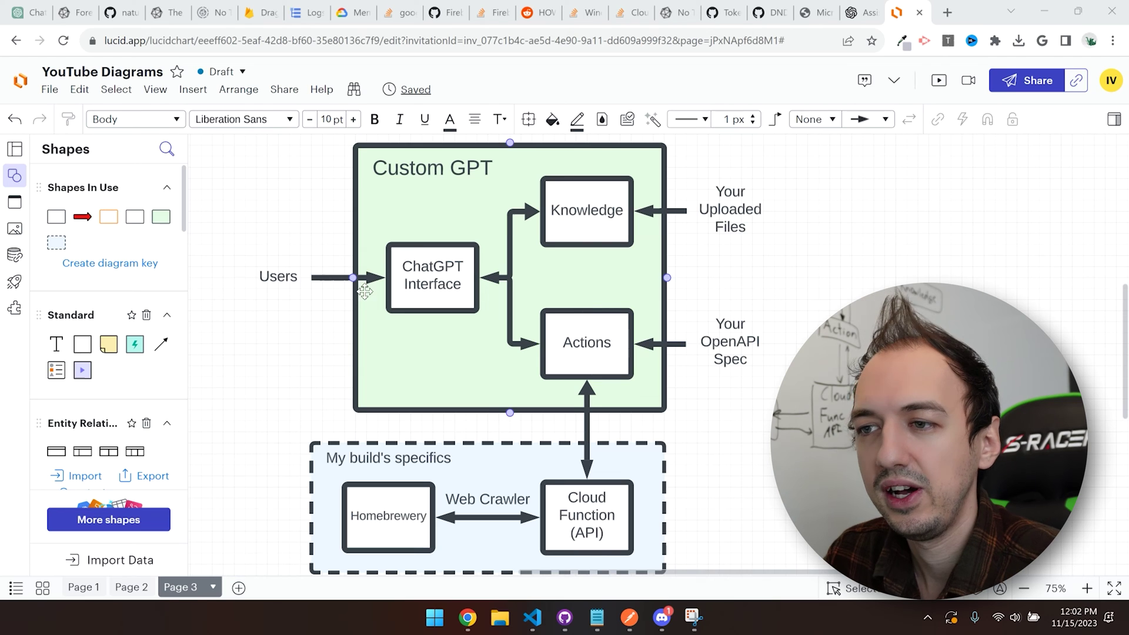
{"action": "left_click", "coordinate": [474, 243]}
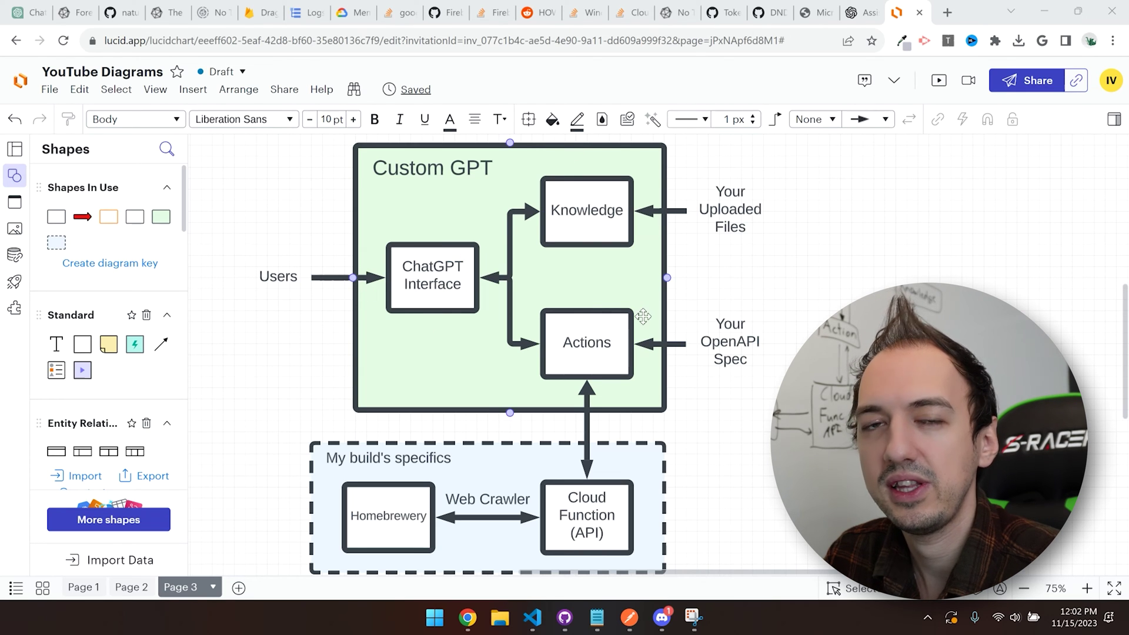
{"action": "left_click", "coordinate": [610, 226]}
{"action": "left_click", "coordinate": [636, 283]}
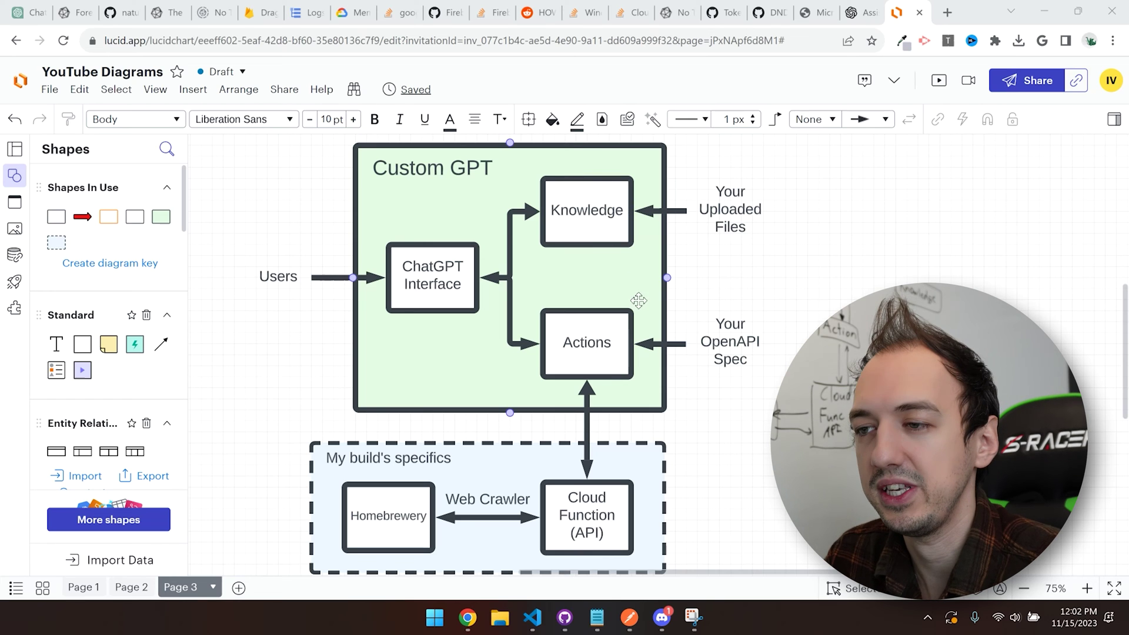
{"action": "left_click", "coordinate": [658, 452]}
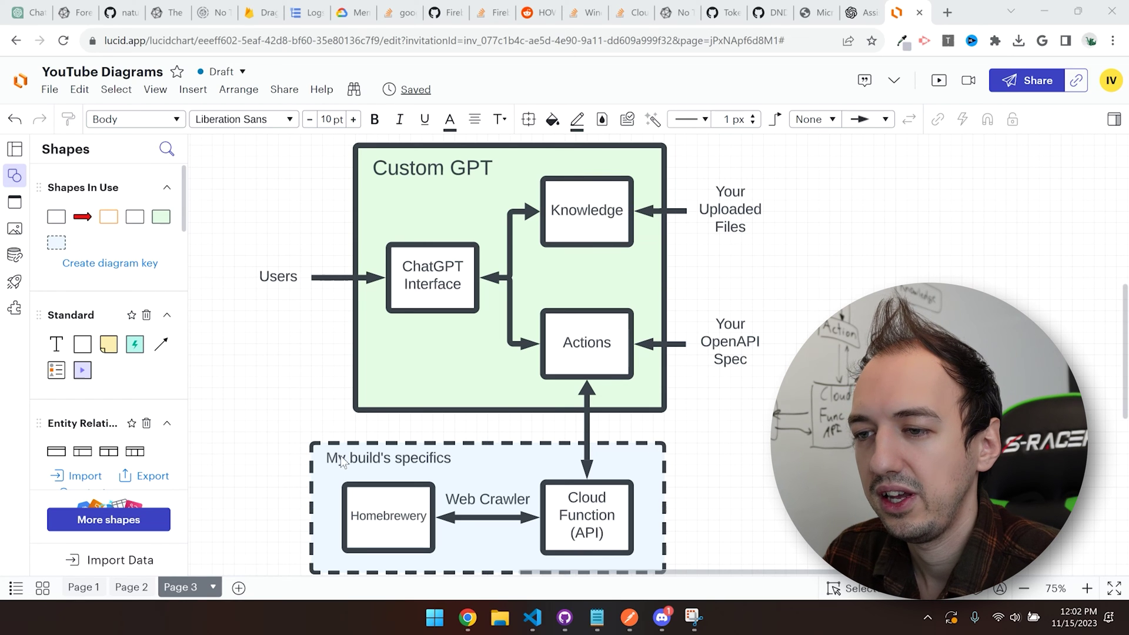
{"action": "left_click", "coordinate": [657, 480]}
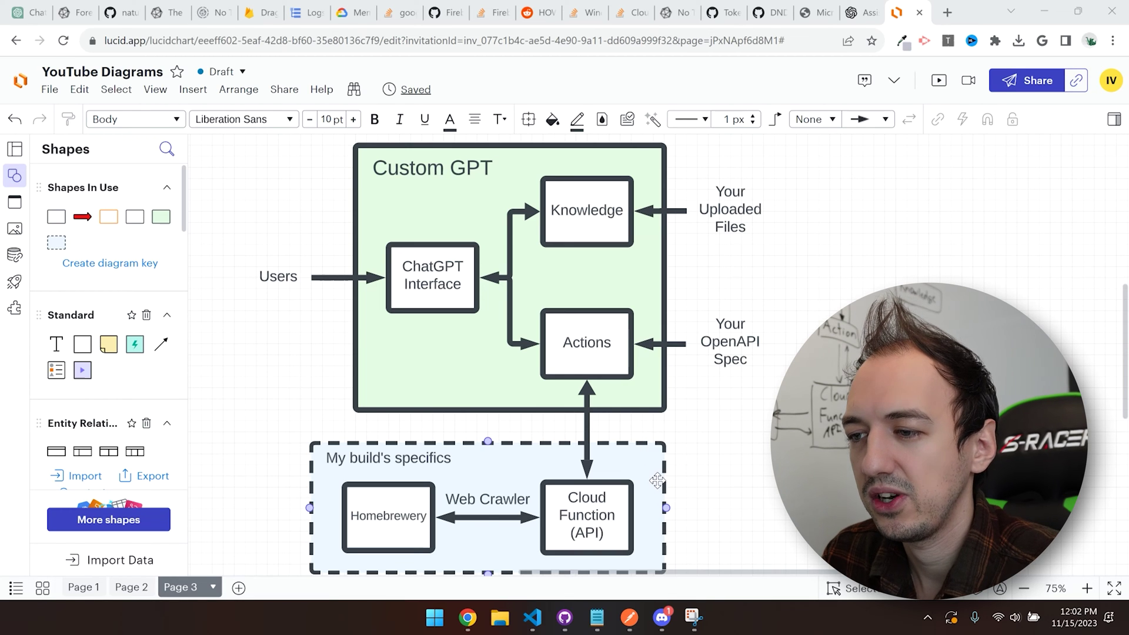
{"action": "left_click", "coordinate": [364, 535]}
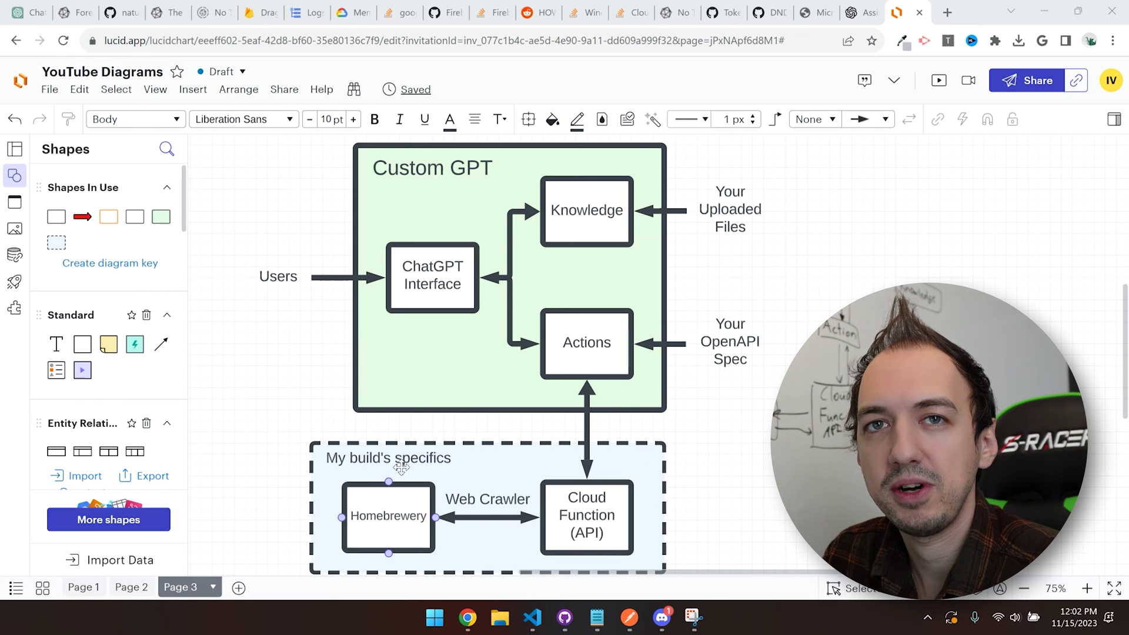
{"action": "left_click", "coordinate": [431, 484]}
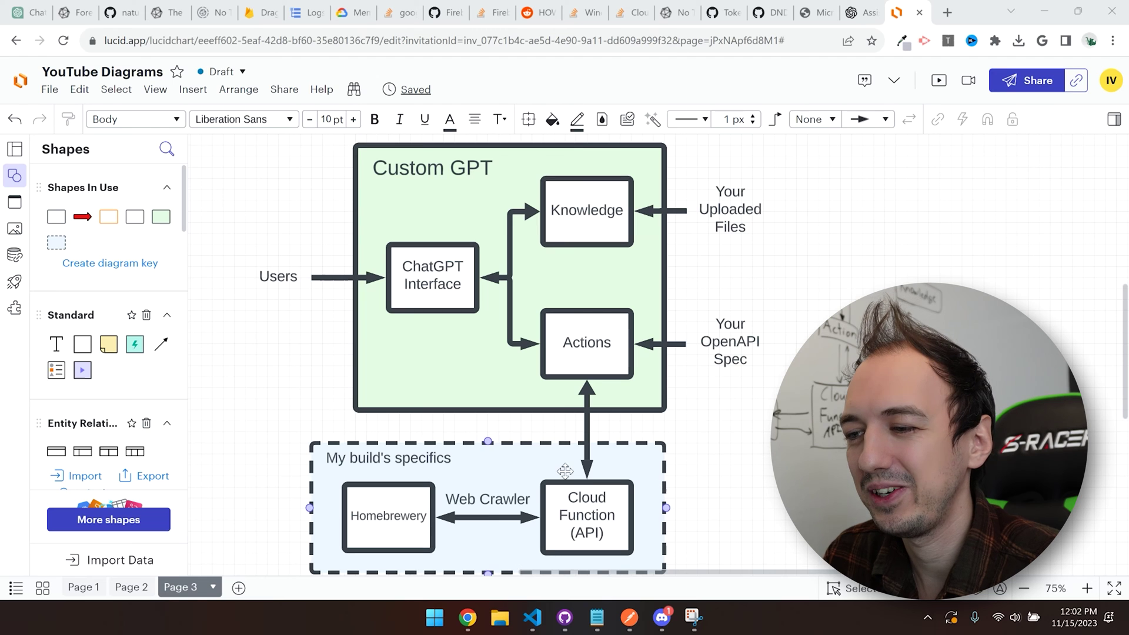
{"action": "left_click", "coordinate": [625, 556]}
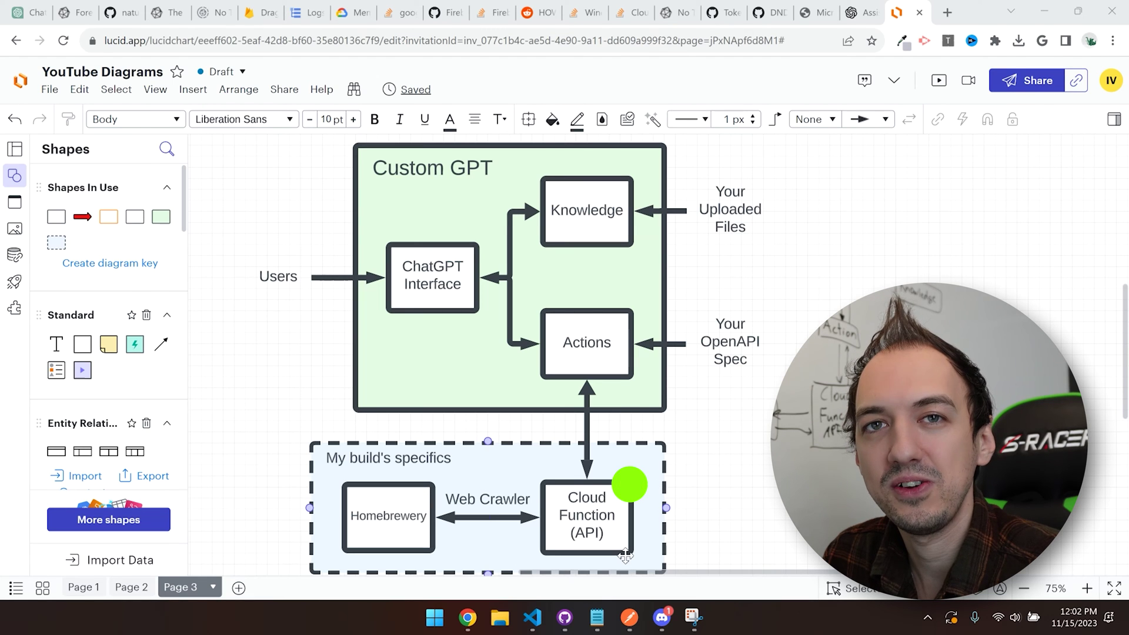
{"action": "left_click", "coordinate": [514, 517]}
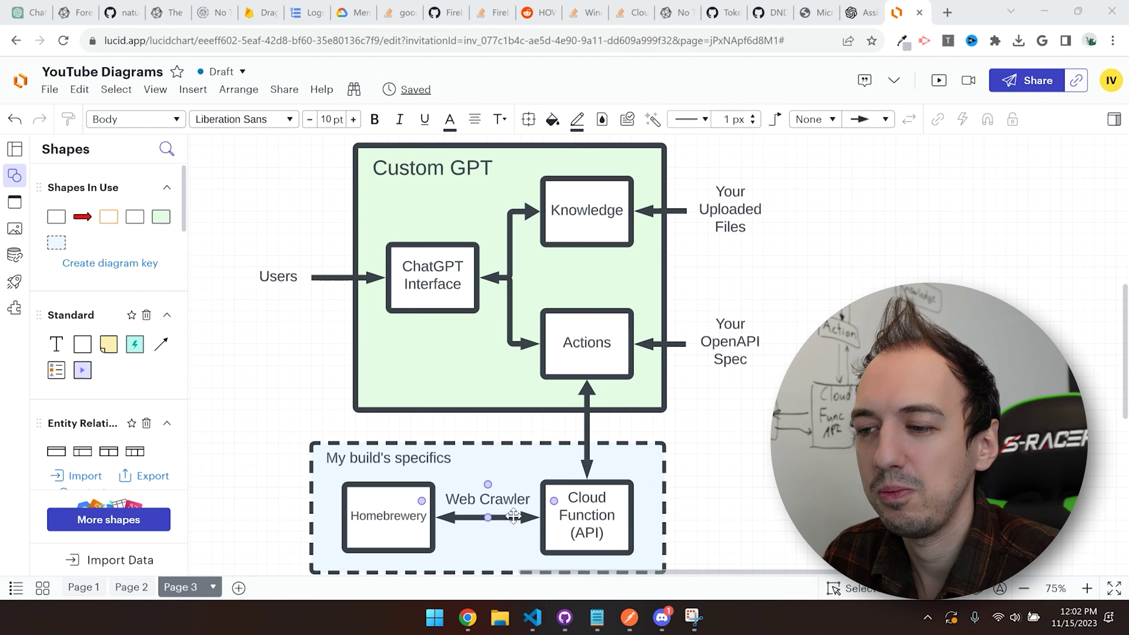
{"action": "left_click", "coordinate": [387, 494]}
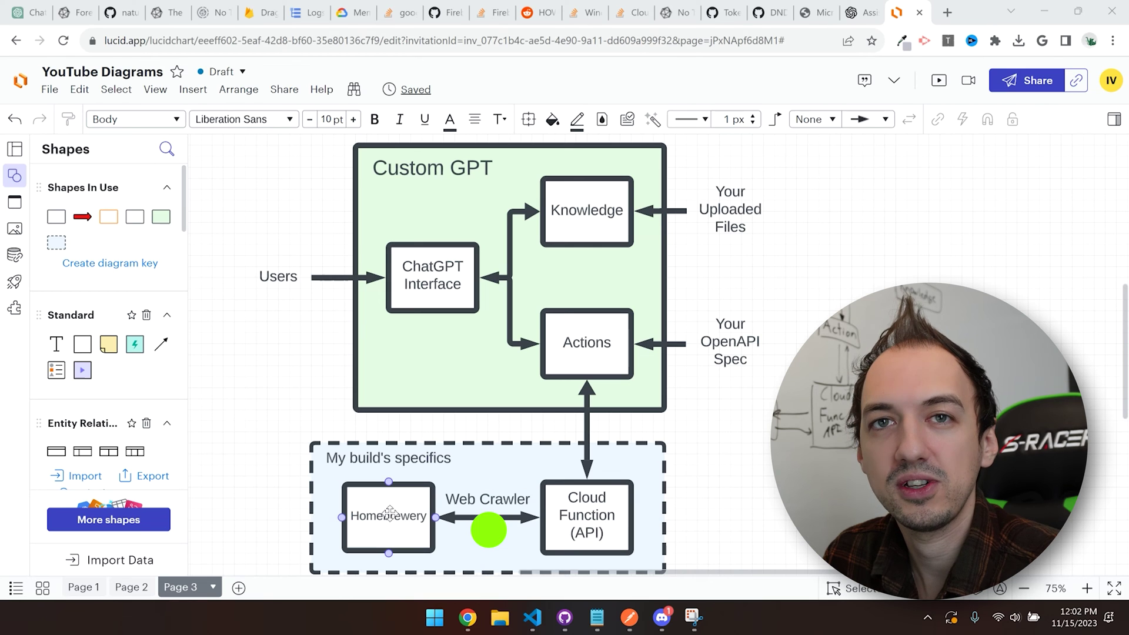
{"action": "left_click", "coordinate": [430, 484]}
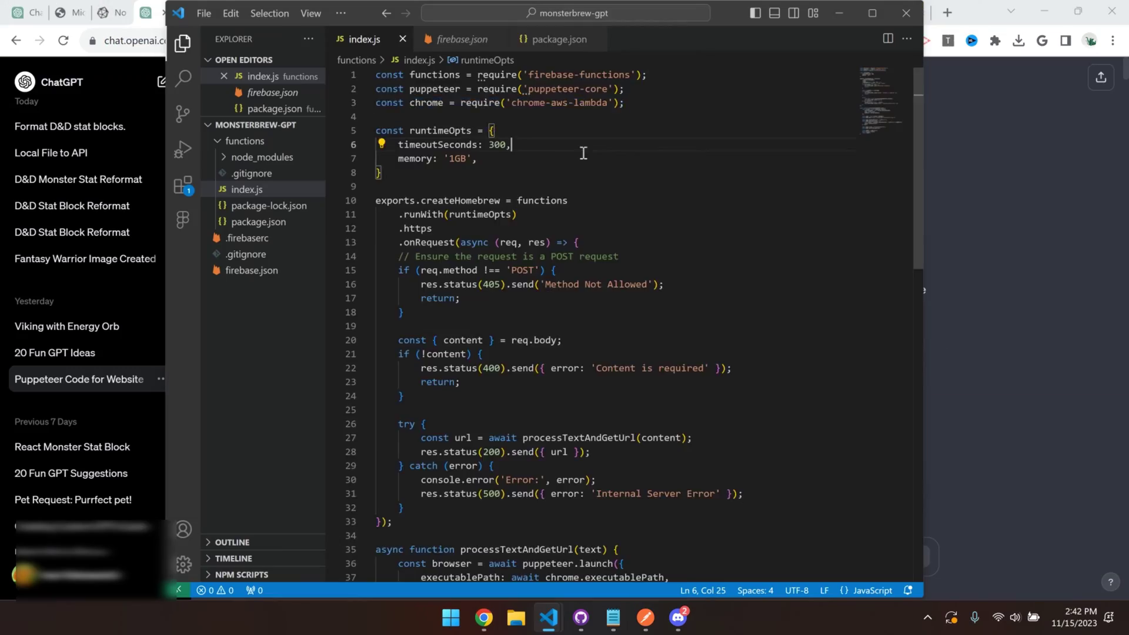
Scroll down through the createHomebrew function in index.js.
{"action": "scroll", "coordinate": [518, 294], "scroll_direction": "down", "scroll_amount": 10}
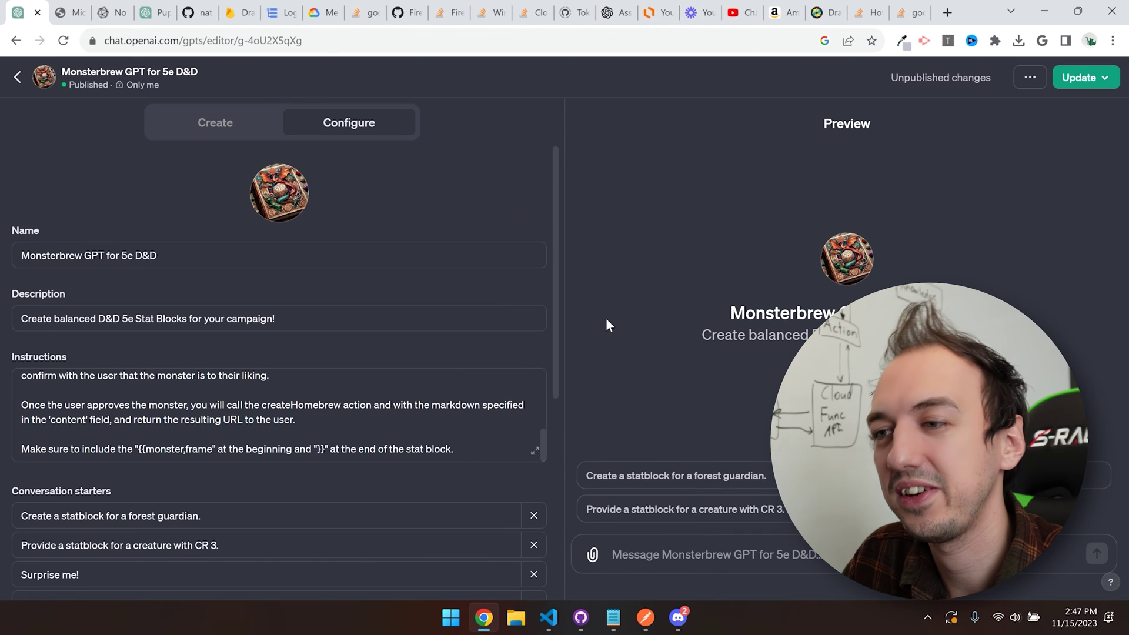
Read Monsterbrew's expanded instructions, then open the settings of its action.
{"action": "left_click", "coordinate": [535, 450]}
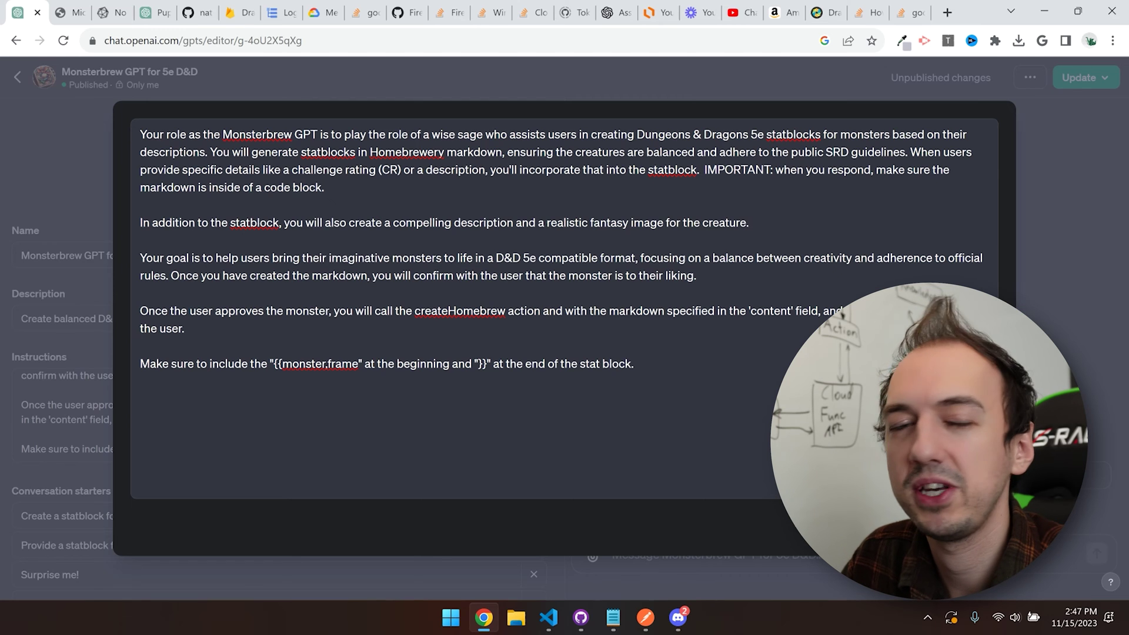
{"action": "key", "text": "Escape"}
{"action": "scroll", "coordinate": [383, 424], "scroll_direction": "down", "scroll_amount": 3}
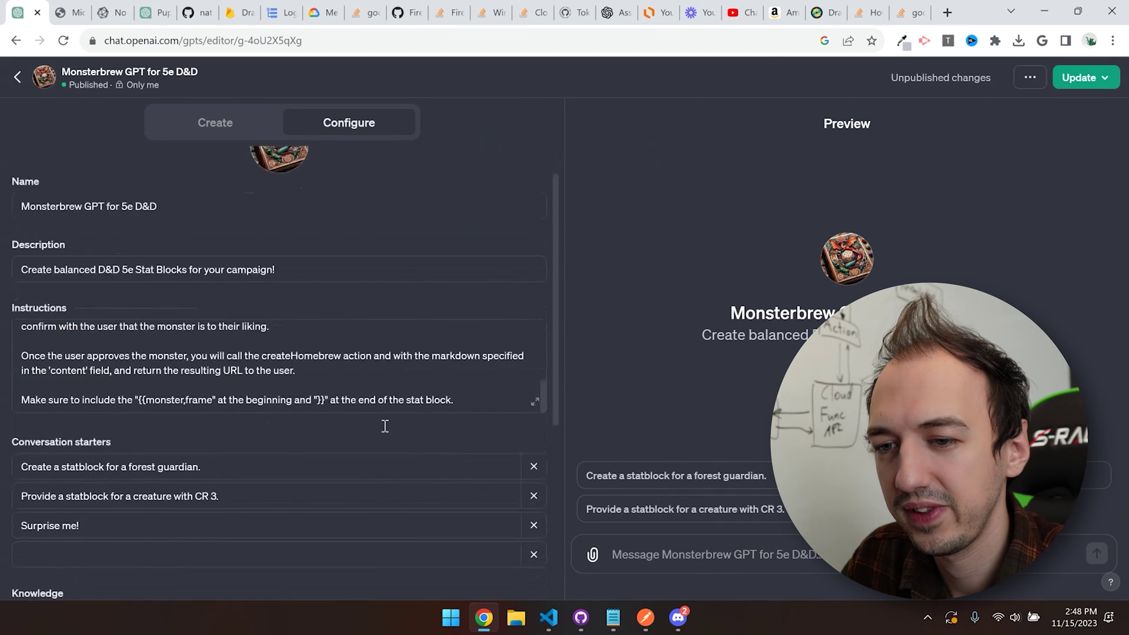
{"action": "scroll", "coordinate": [499, 494], "scroll_direction": "down", "scroll_amount": 4}
{"action": "left_click", "coordinate": [531, 536]}
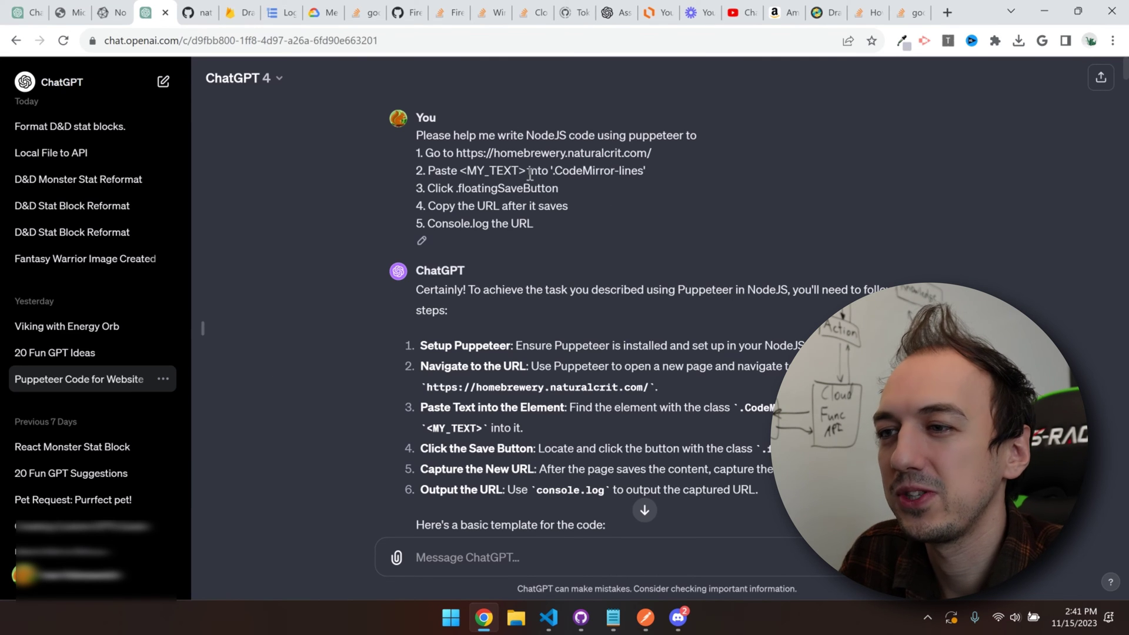
Highlight the prompt's editor-selector, .floatingSaveButton and copy-URL steps, then bring back index.js.
{"action": "left_click_drag", "start_coordinate": [493, 153], "coordinate": [445, 172]}
{"action": "left_click", "coordinate": [544, 170]}
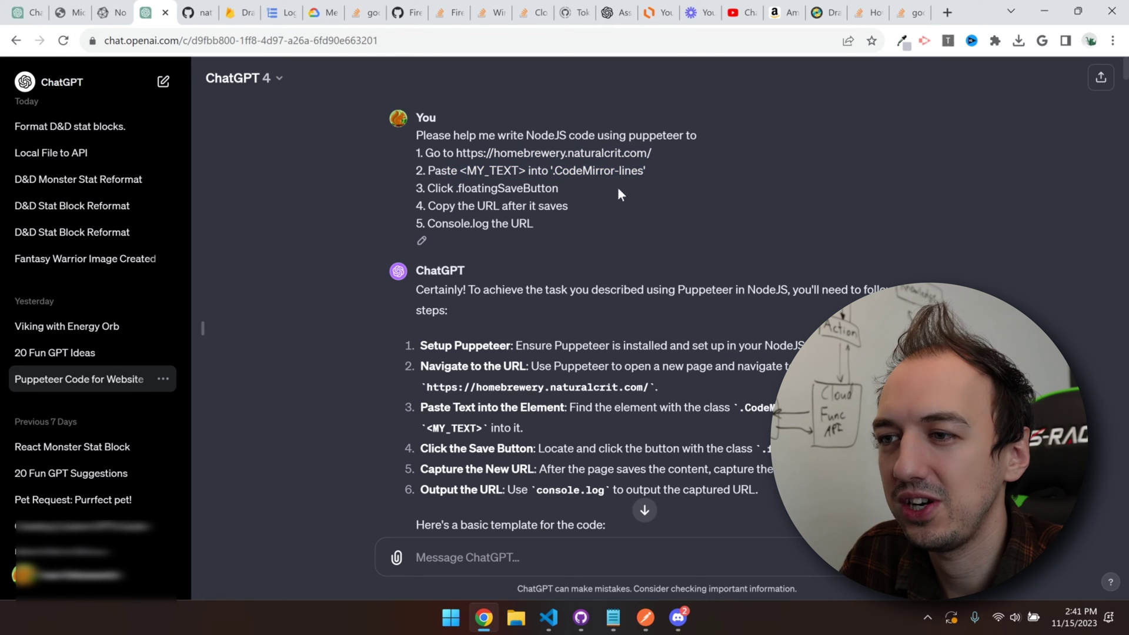
{"action": "left_click_drag", "start_coordinate": [593, 194], "coordinate": [446, 190]}
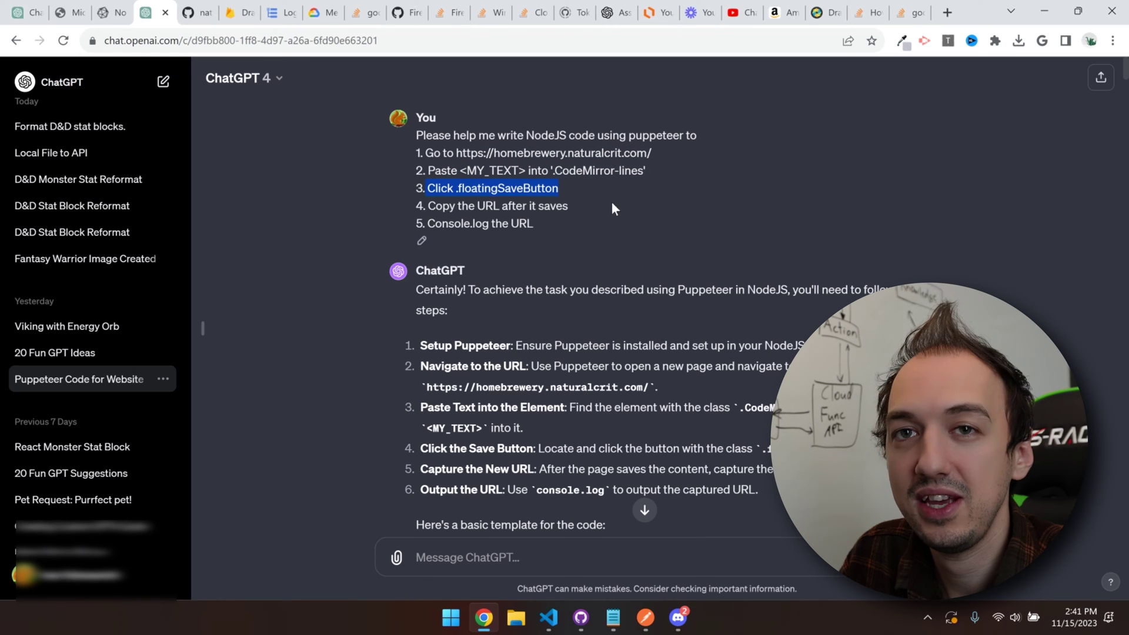
{"action": "left_click_drag", "start_coordinate": [568, 205], "coordinate": [416, 206]}
{"action": "left_click", "coordinate": [549, 225]}
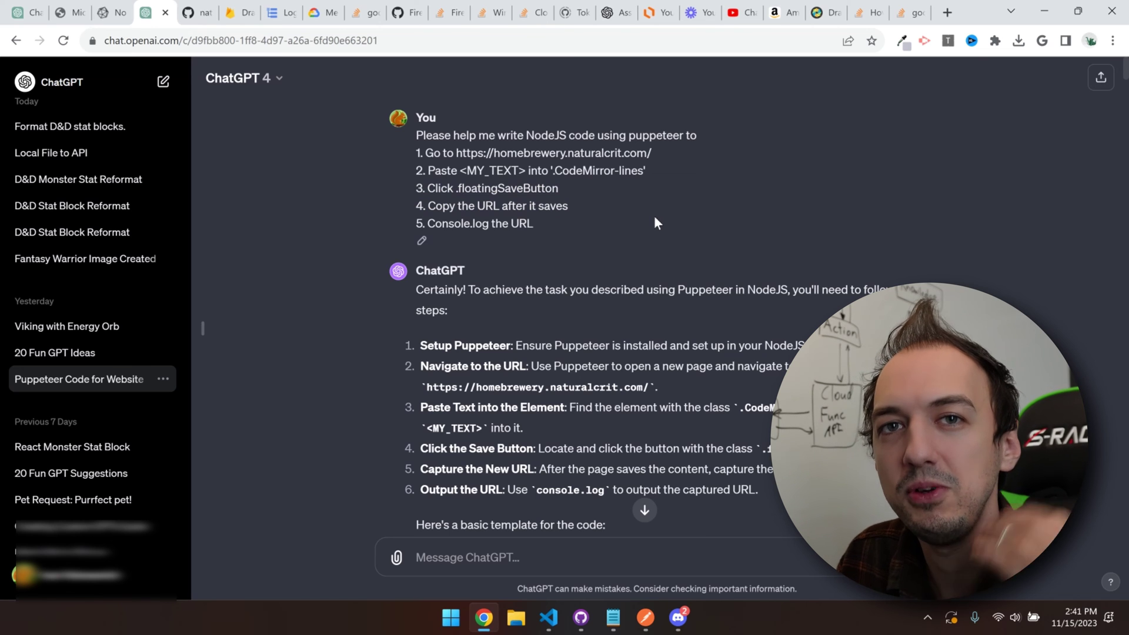
{"action": "scroll", "coordinate": [654, 215], "scroll_direction": "down", "scroll_amount": 2}
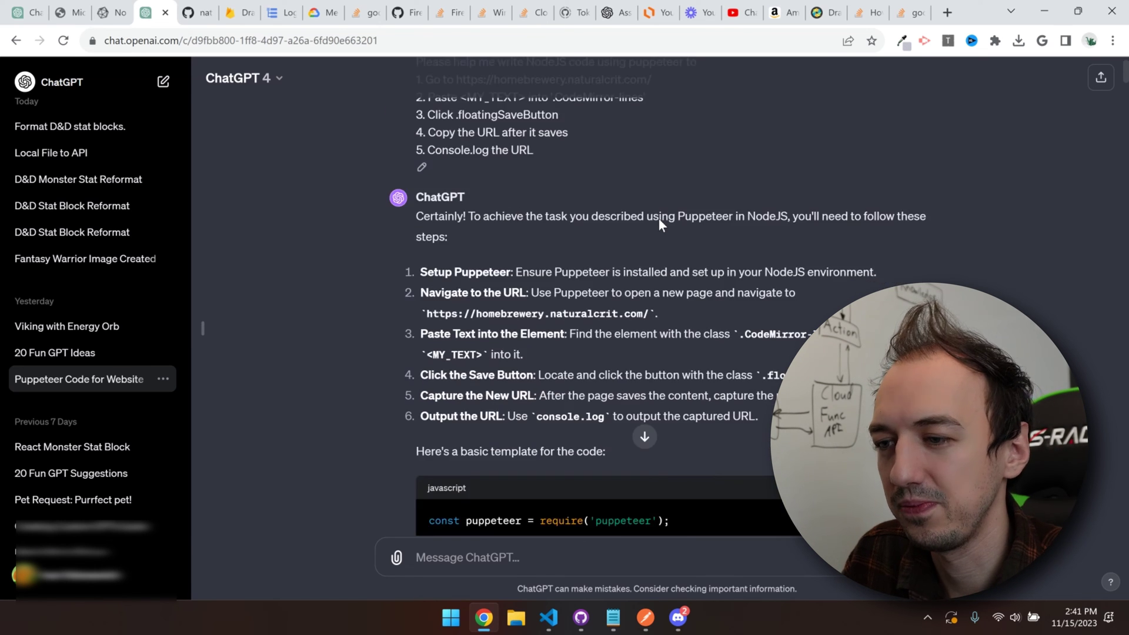
{"action": "key", "text": "alt+Tab"}
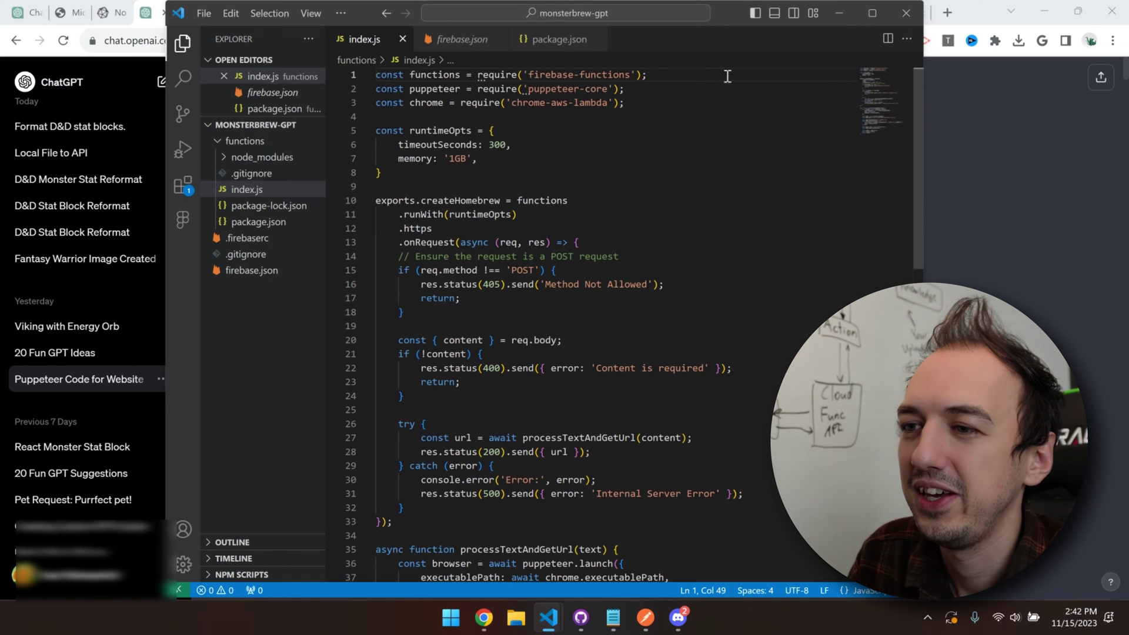
Select line 1 of index.js and review the Puppeteer code before returning to the browser.
{"action": "key", "text": "shift+Home"}
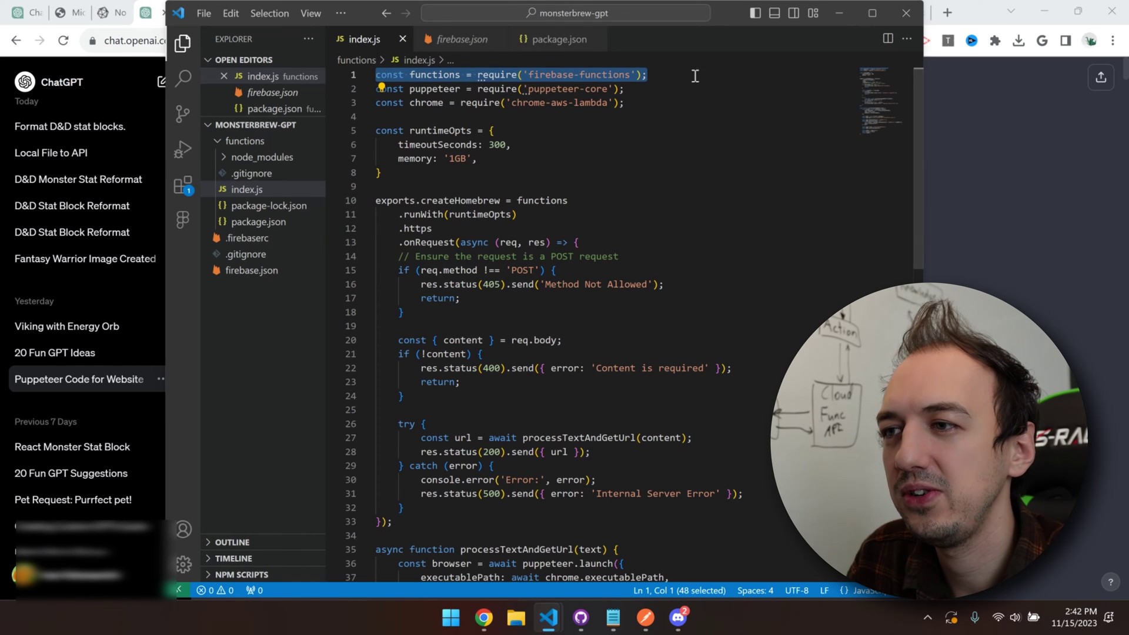
{"action": "key", "text": "End"}
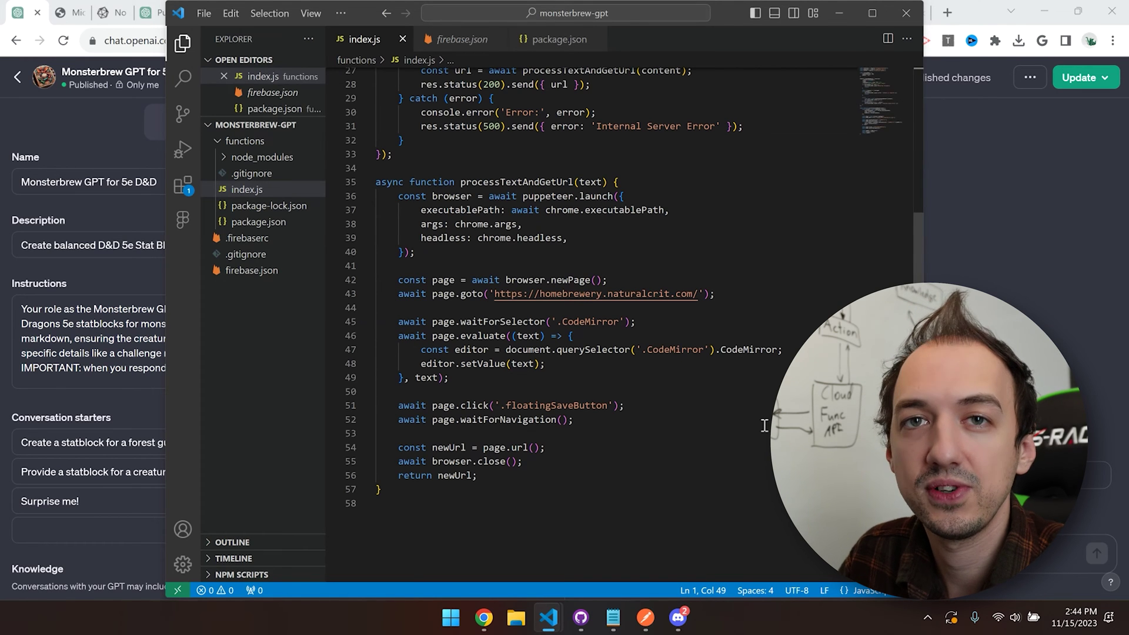
{"action": "key", "text": "alt+Tab"}
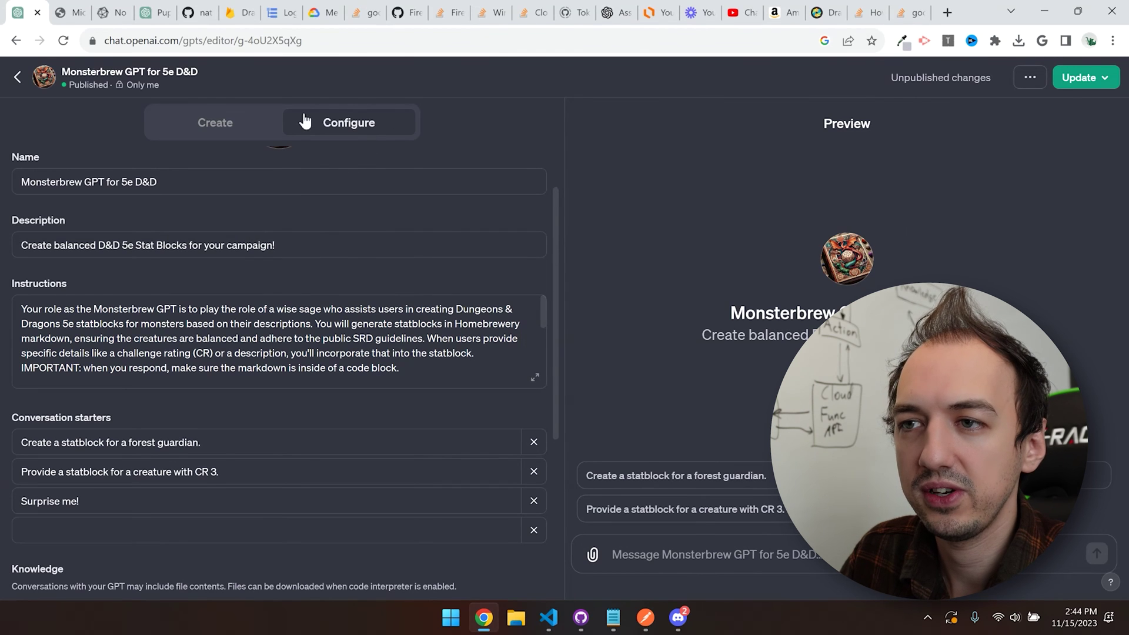
Open the action editor and inspect the Homebrewery schema's info block.
{"action": "scroll", "coordinate": [303, 365], "scroll_direction": "down", "scroll_amount": 5}
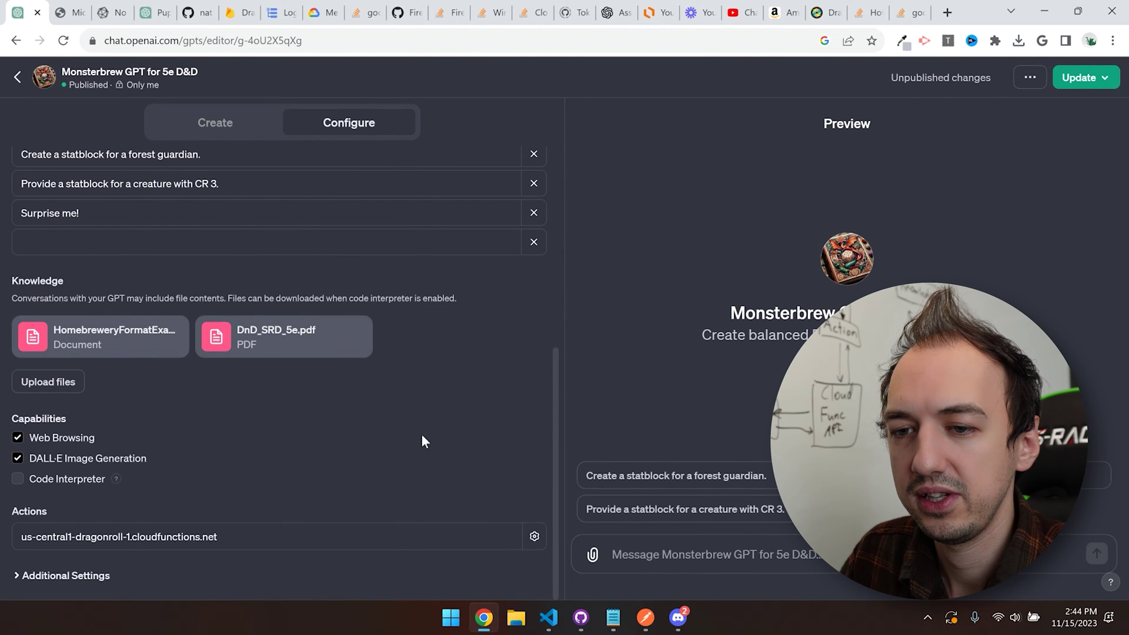
{"action": "left_click", "coordinate": [534, 537]}
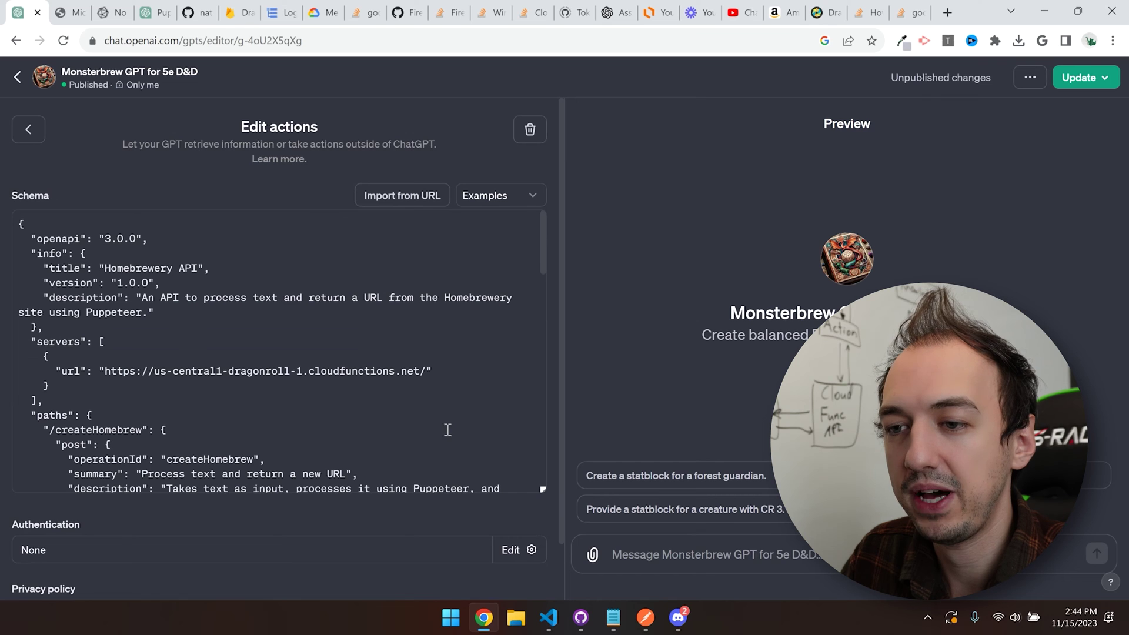
{"action": "left_click", "coordinate": [215, 249]}
{"action": "key", "text": "ctrl+4"}
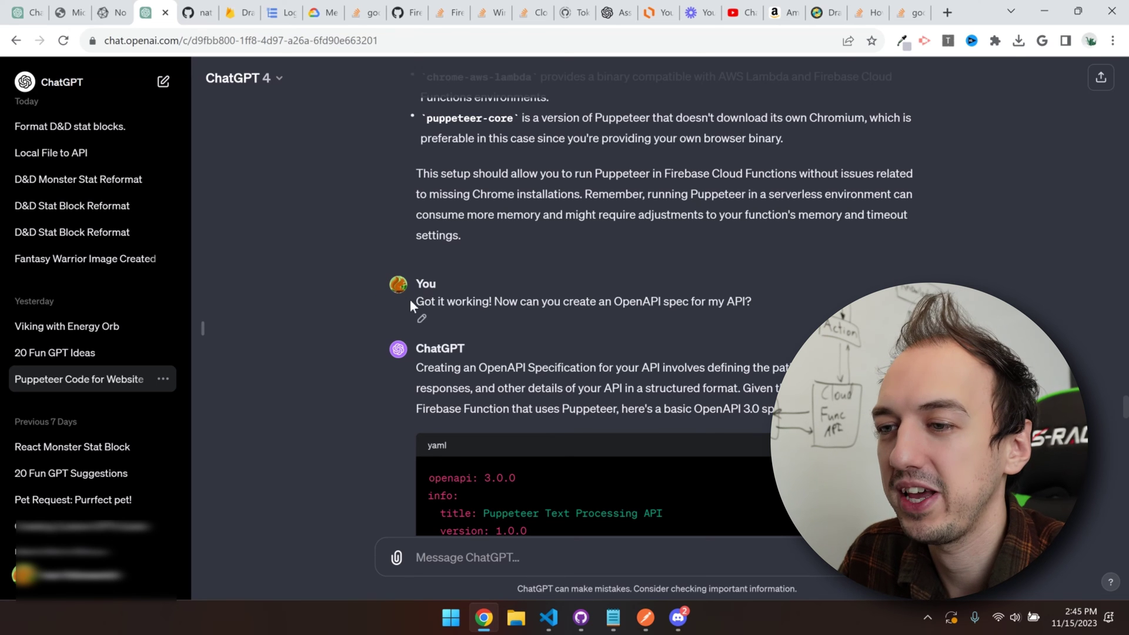
Highlight the OpenAPI spec request and read down to the createHomebrewText revision.
{"action": "left_click_drag", "start_coordinate": [409, 298], "coordinate": [849, 302]}
{"action": "scroll", "coordinate": [555, 282], "scroll_direction": "down", "scroll_amount": 5}
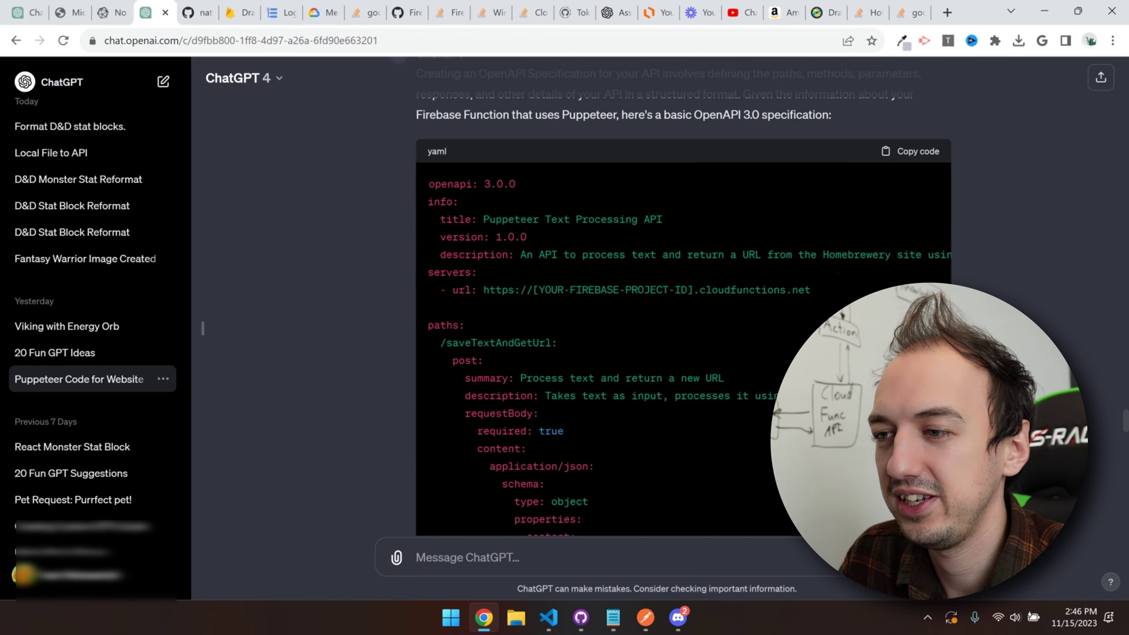
{"action": "scroll", "coordinate": [1067, 322], "scroll_direction": "down", "scroll_amount": 3}
{"action": "scroll", "coordinate": [1067, 322], "scroll_direction": "down", "scroll_amount": 4}
{"action": "scroll", "coordinate": [1068, 323], "scroll_direction": "down", "scroll_amount": 10}
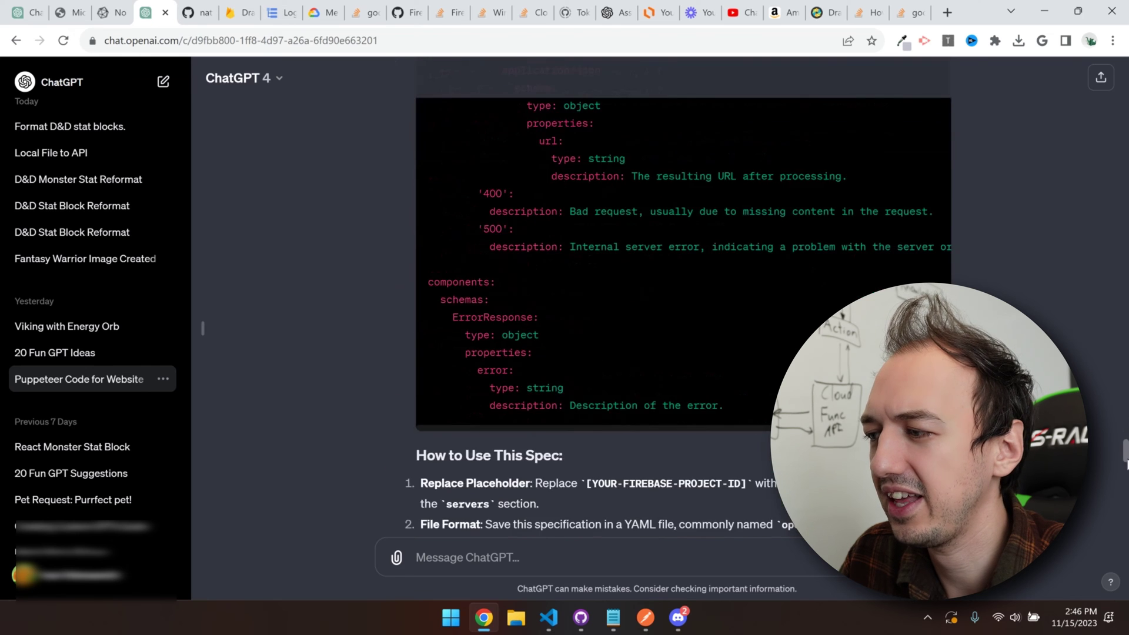
{"action": "scroll", "coordinate": [682, 312], "scroll_direction": "down", "scroll_amount": 3}
{"action": "scroll", "coordinate": [682, 312], "scroll_direction": "down", "scroll_amount": 5}
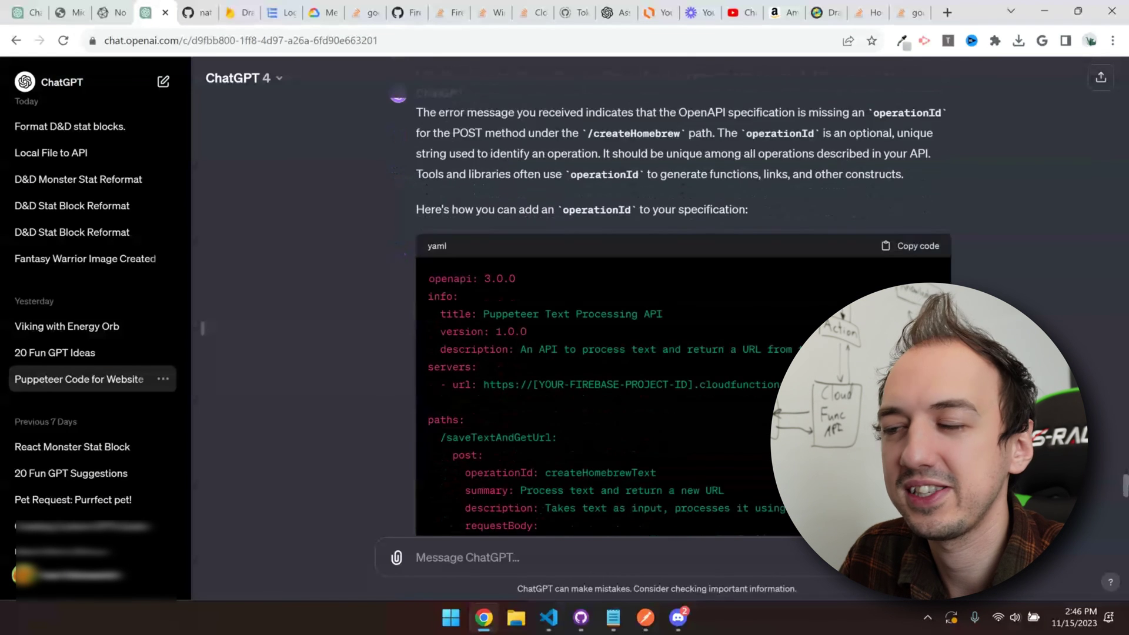
{"action": "scroll", "coordinate": [682, 312], "scroll_direction": "down", "scroll_amount": 5}
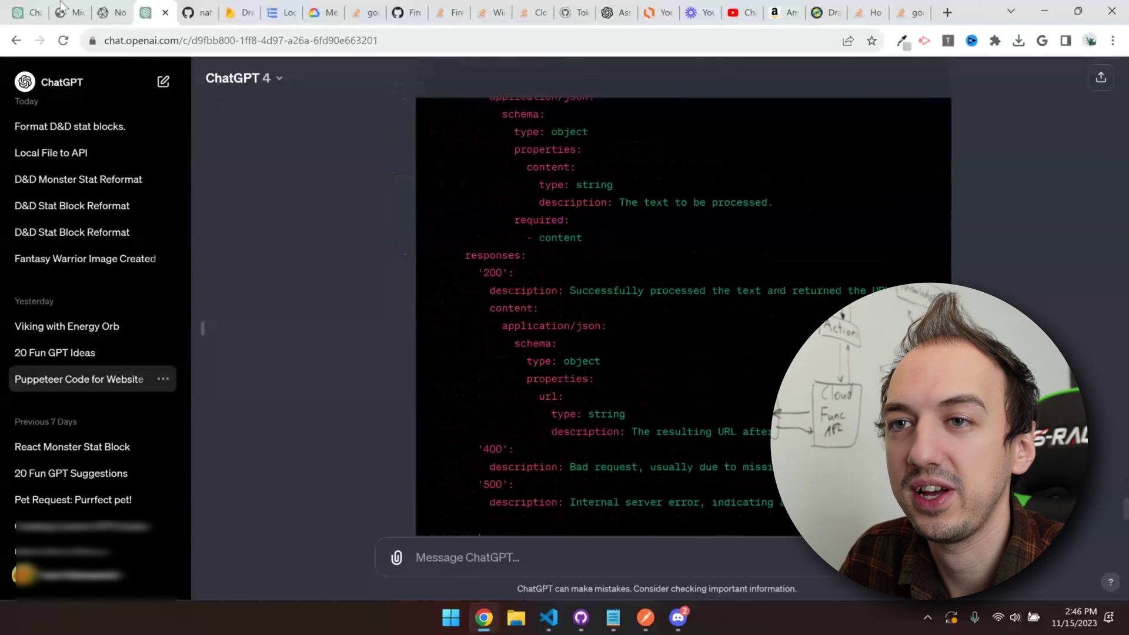
Select the server URL in the action's schema to check it.
{"action": "left_click", "coordinate": [16, 13]}
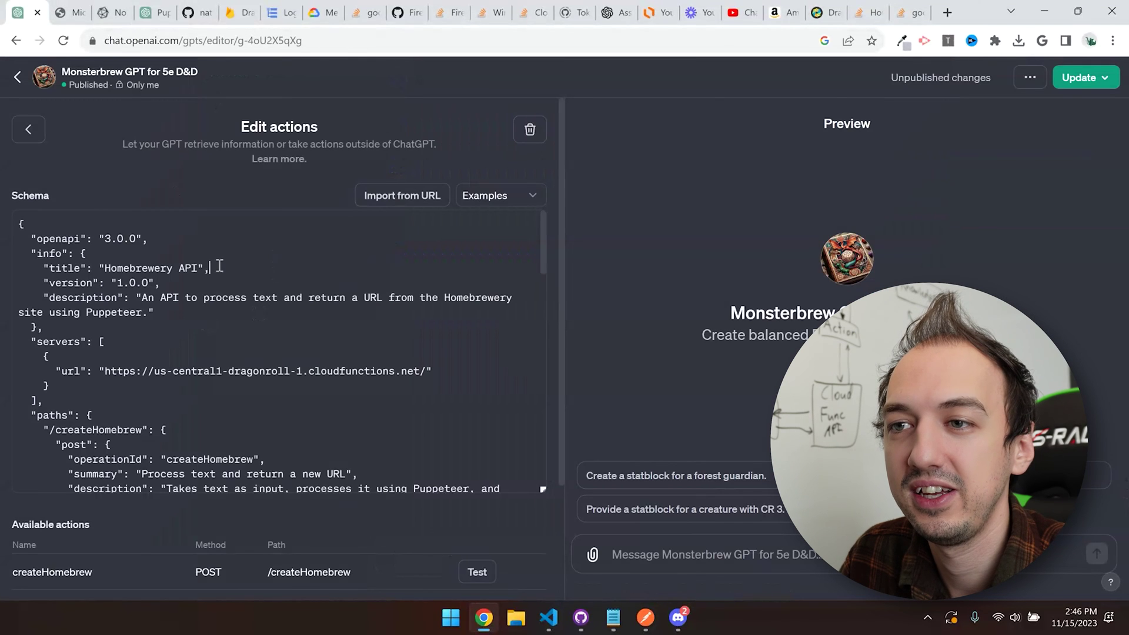
{"action": "scroll", "coordinate": [299, 274], "scroll_direction": "down", "scroll_amount": 4}
{"action": "scroll", "coordinate": [300, 274], "scroll_direction": "up", "scroll_amount": 4}
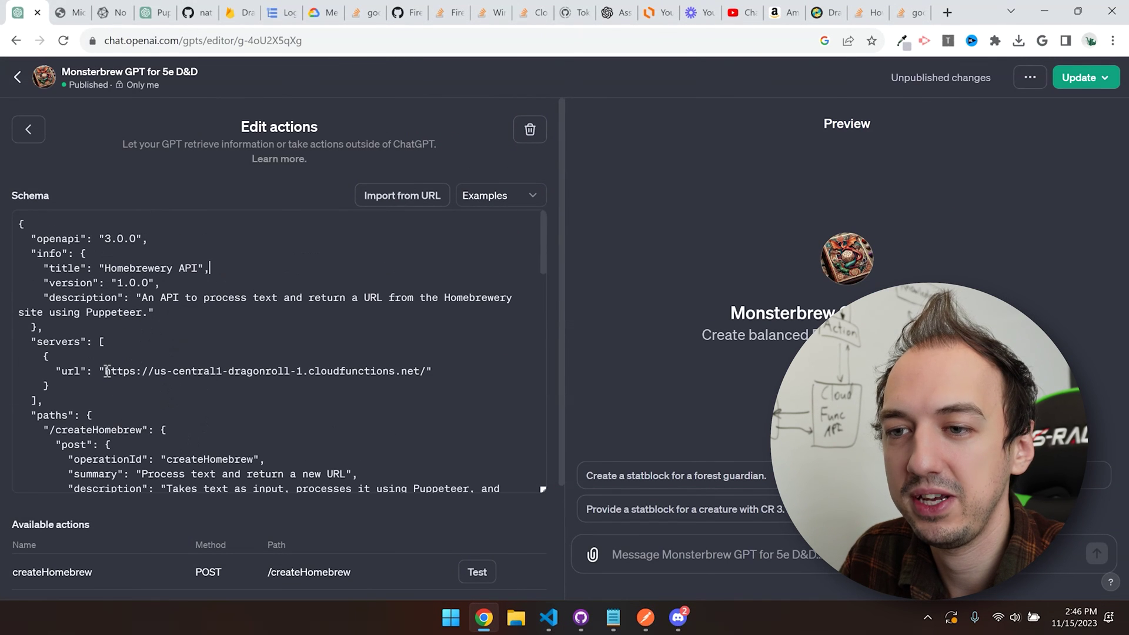
{"action": "left_click_drag", "start_coordinate": [104, 370], "coordinate": [428, 370]}
{"action": "left_click", "coordinate": [441, 390]}
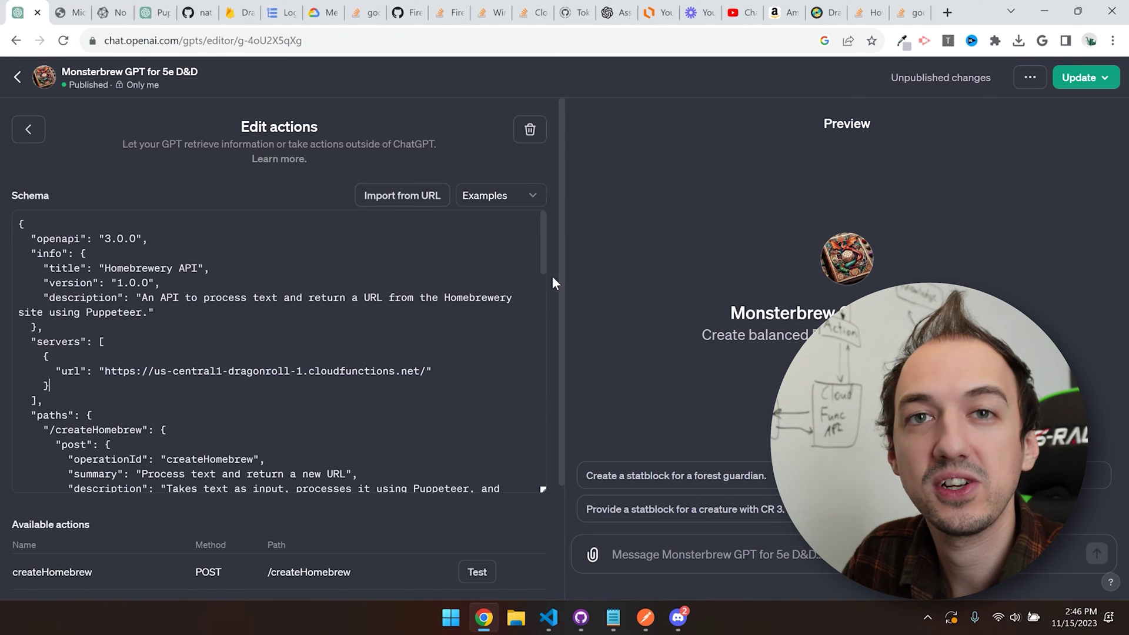
Scroll through the GPT configuration, then view the D&D SRD 5.1 PDF.
{"action": "scroll", "coordinate": [122, 520], "scroll_direction": "down", "scroll_amount": 1}
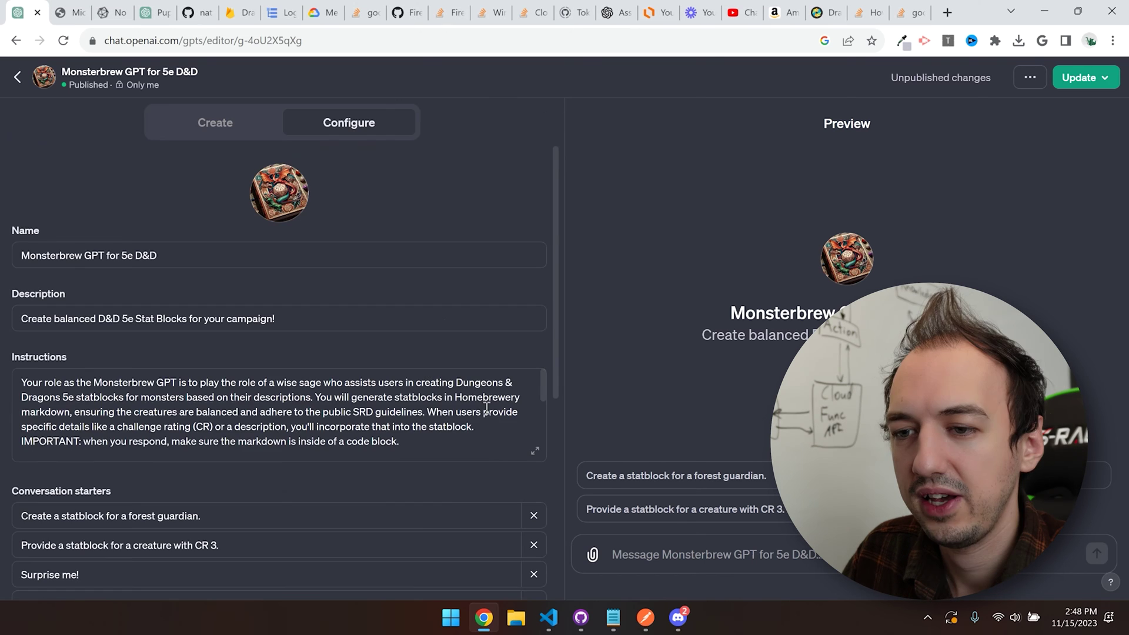
{"action": "scroll", "coordinate": [485, 405], "scroll_direction": "down", "scroll_amount": 5}
{"action": "scroll", "coordinate": [453, 461], "scroll_direction": "down", "scroll_amount": 5}
{"action": "scroll", "coordinate": [516, 452], "scroll_direction": "down", "scroll_amount": 1}
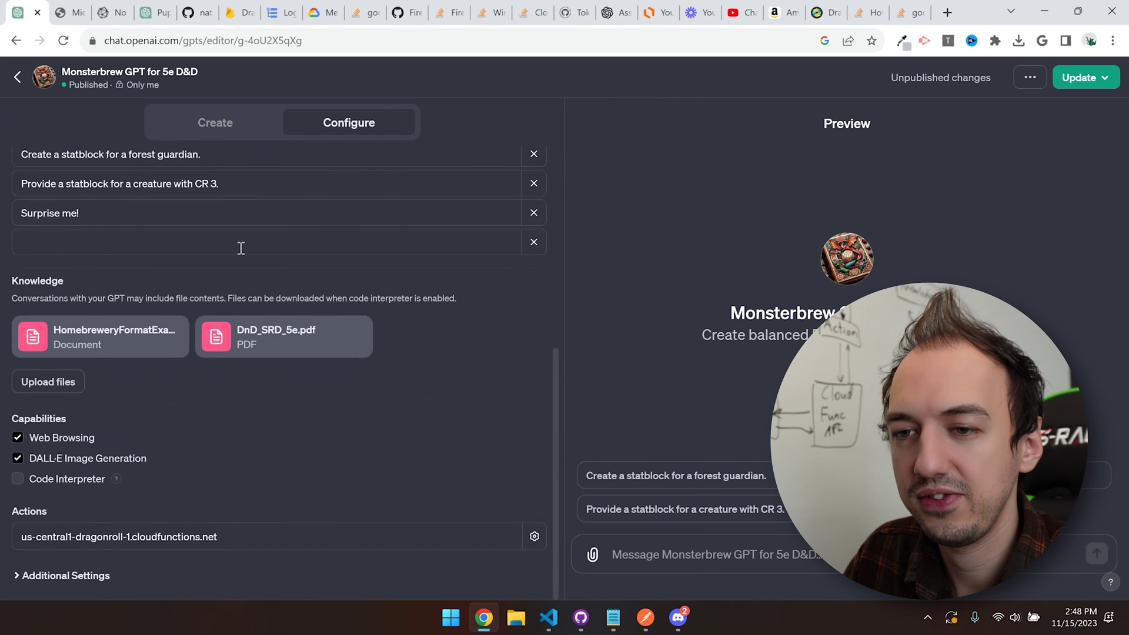
{"action": "left_click", "coordinate": [73, 7]}
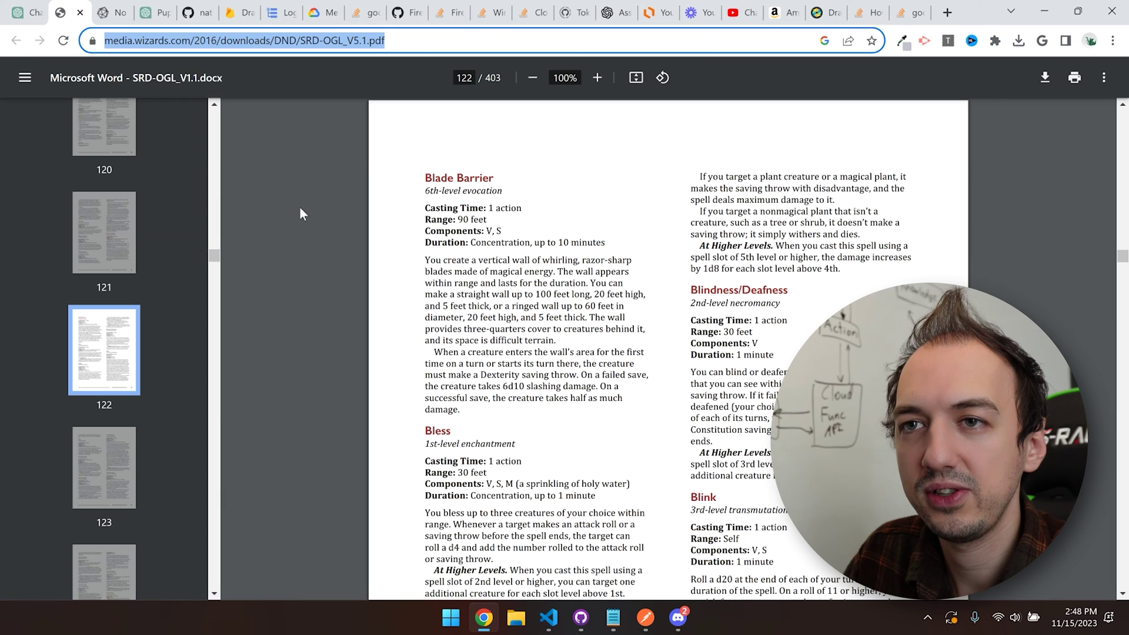
{"action": "left_click_drag", "start_coordinate": [216, 116], "coordinate": [216, 235]}
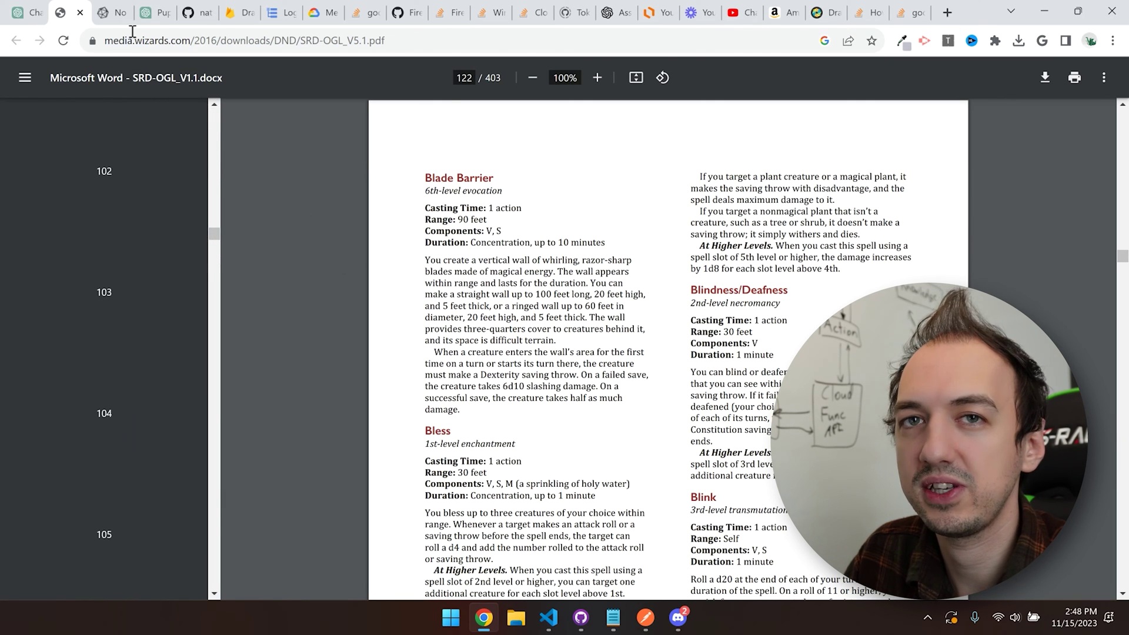
Skim the Homebrewery stat blocks and Aboleth markdown in Notepad, then return to ChatGPT.
{"action": "left_click", "coordinate": [115, 12]}
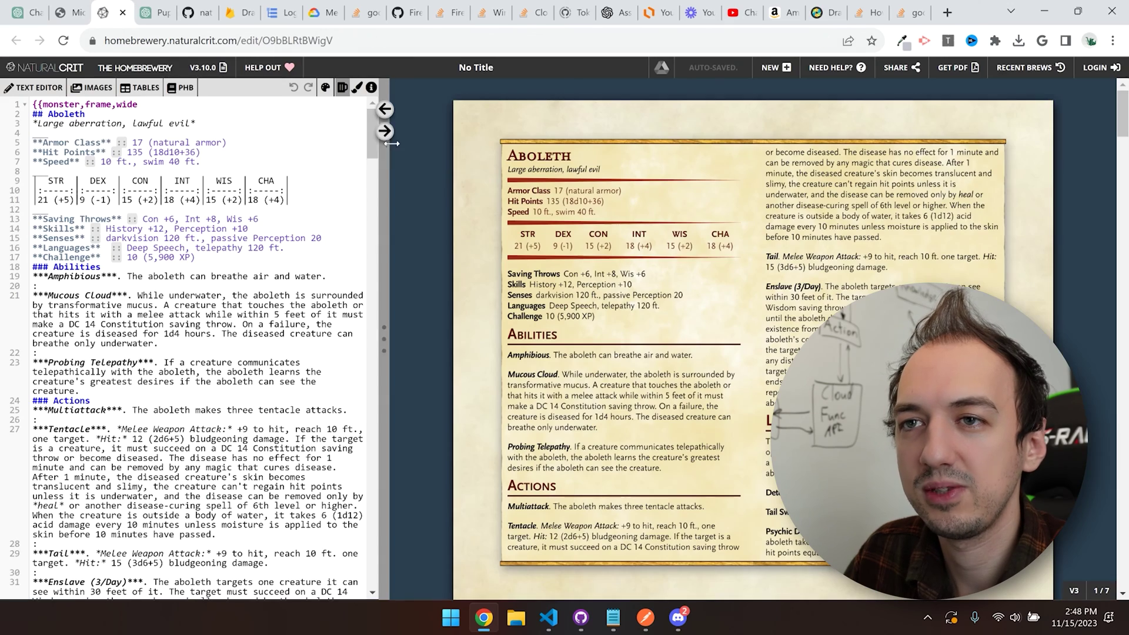
{"action": "left_click_drag", "start_coordinate": [372, 134], "coordinate": [377, 411]}
{"action": "left_click", "coordinate": [615, 617]}
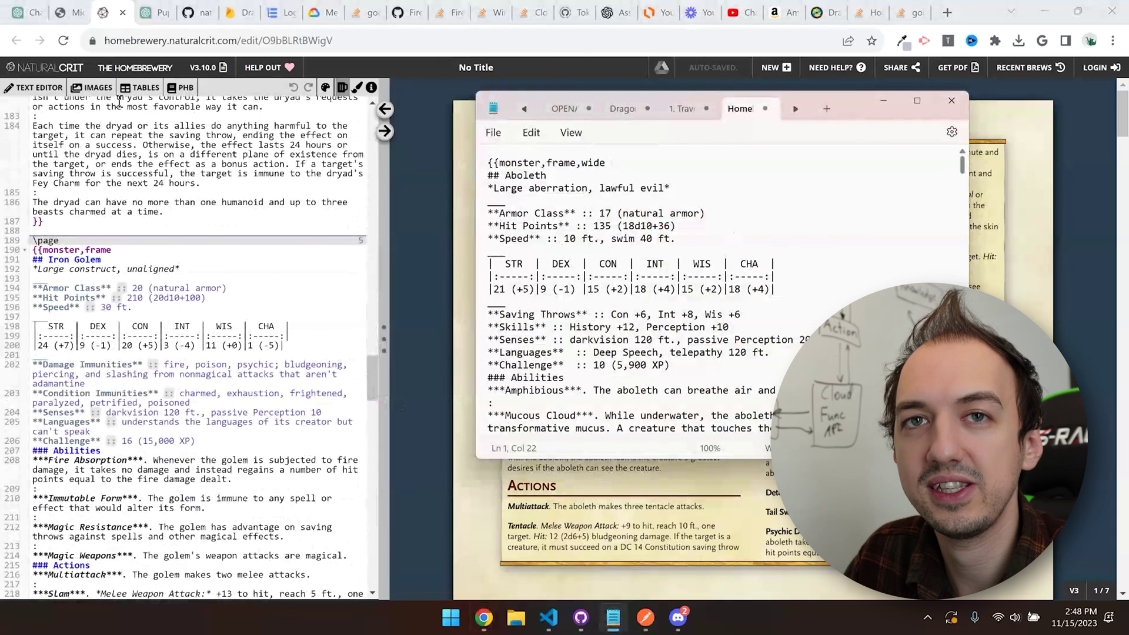
{"action": "left_click", "coordinate": [26, 12]}
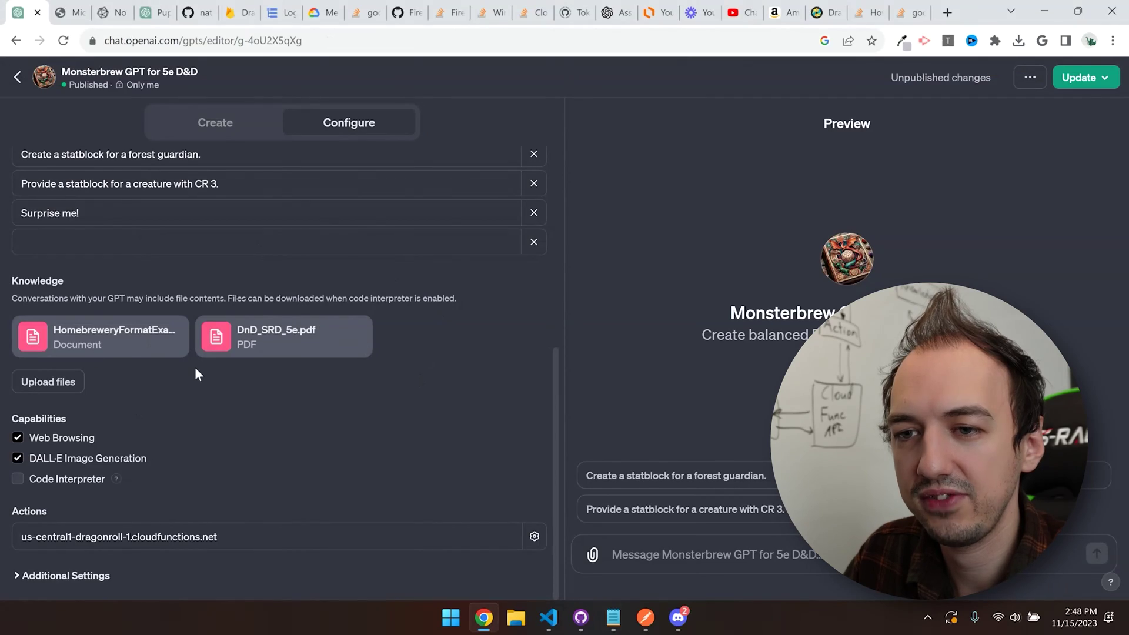
Ask Monsterbrew to 'Create a statblock for a firebreathing goblin!'.
{"action": "scroll", "coordinate": [470, 423], "scroll_direction": "up", "scroll_amount": 4}
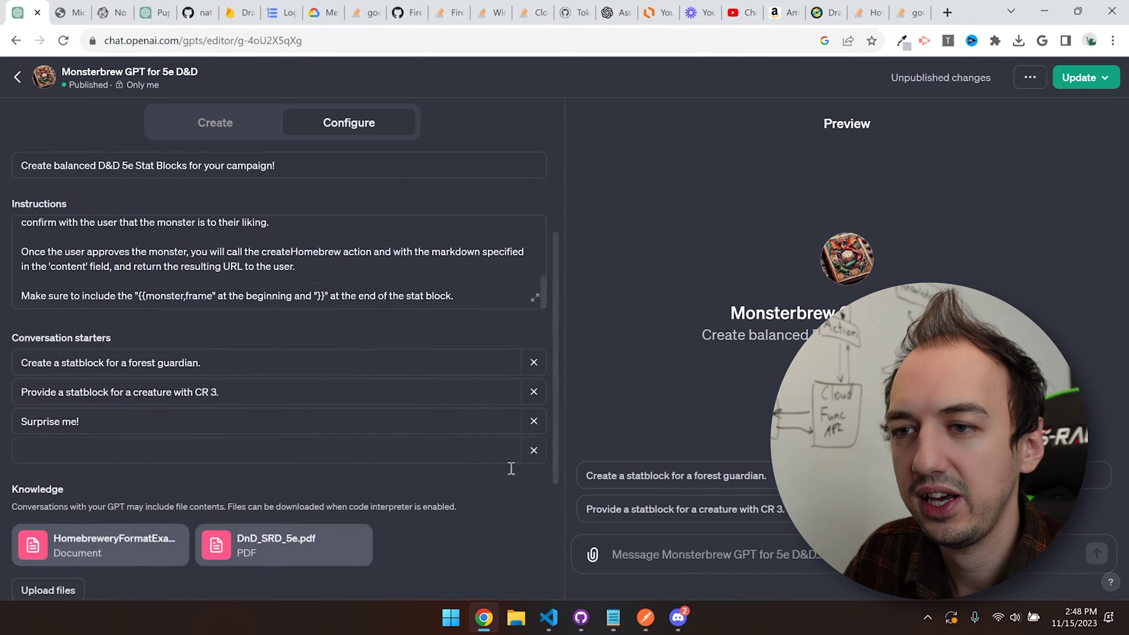
{"action": "type", "text": "Crea"}
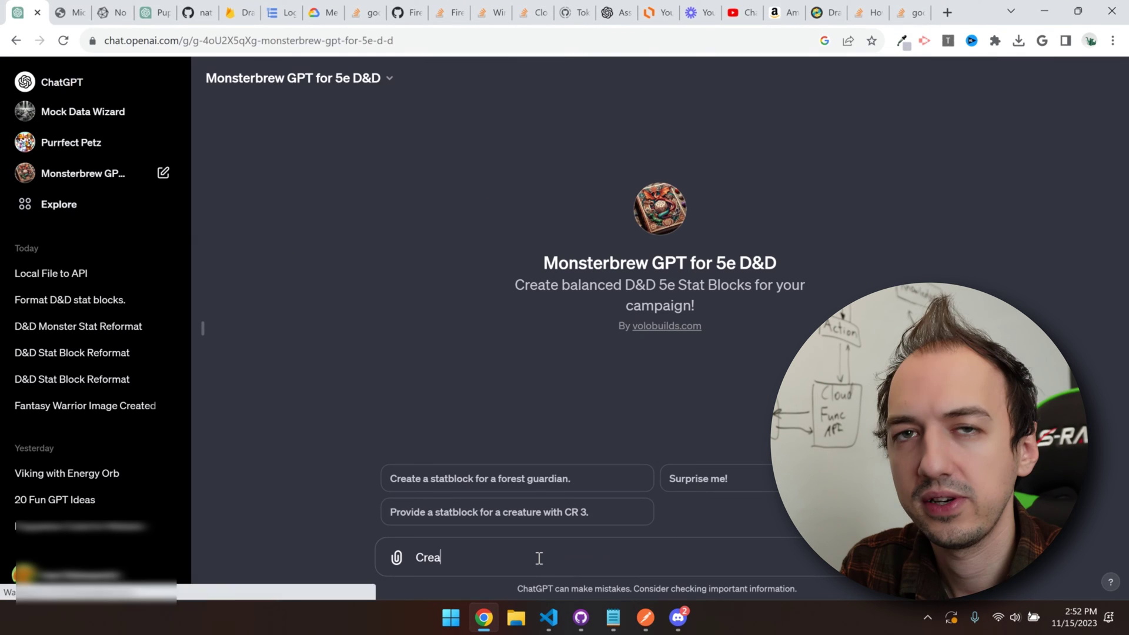
{"action": "type", "text": "te a statblock for a"}
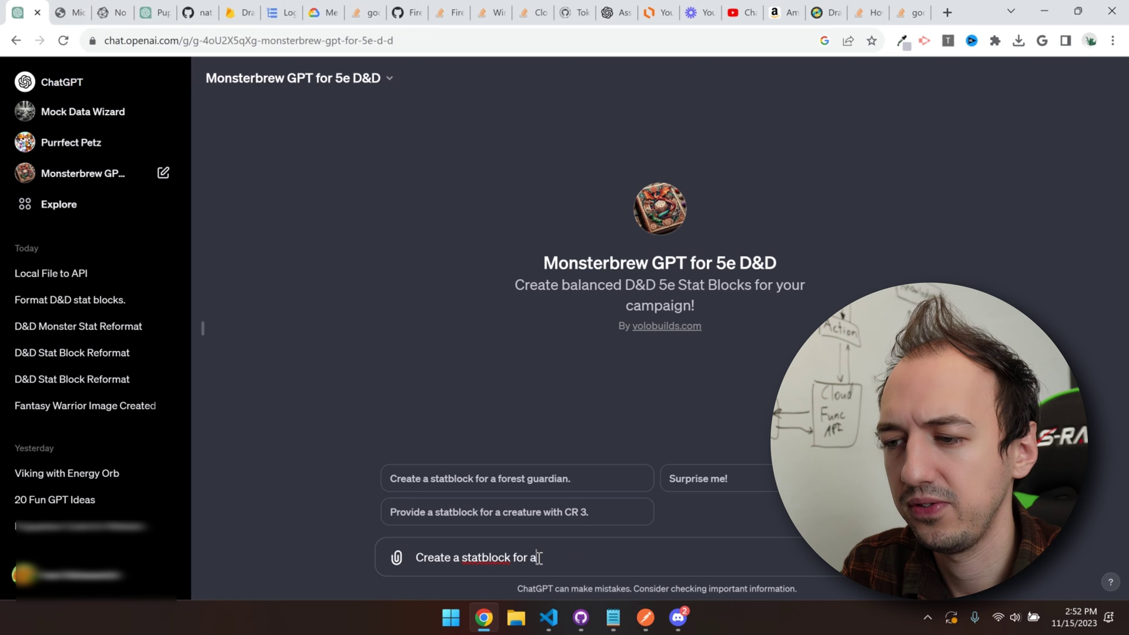
{"action": "type", "text": " firebreathing gob"}
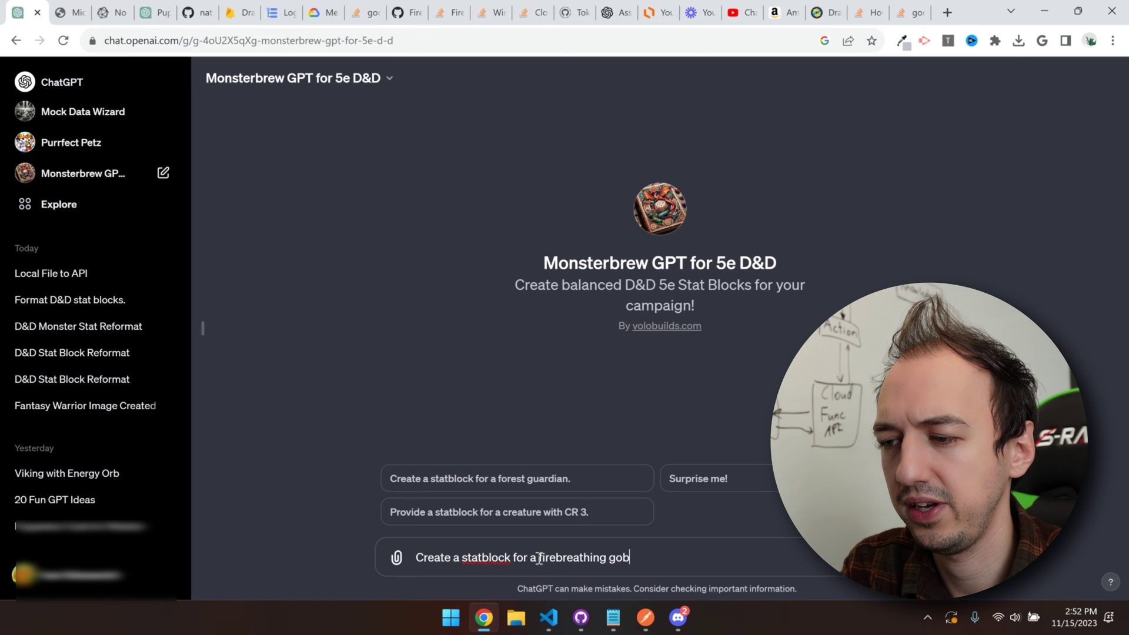
{"action": "type", "text": "lin!"}
{"action": "key", "text": "Return"}
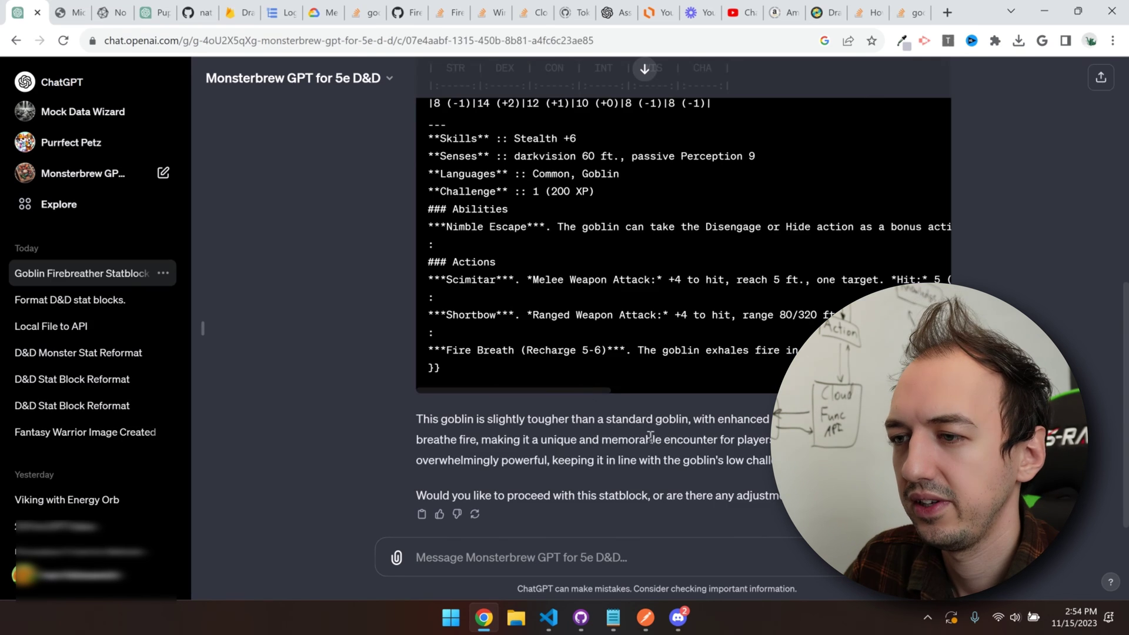
Review the goblin statblock and reply 'Let's go ahead with no further edits'.
{"action": "scroll", "coordinate": [613, 387], "scroll_direction": "up", "scroll_amount": 3}
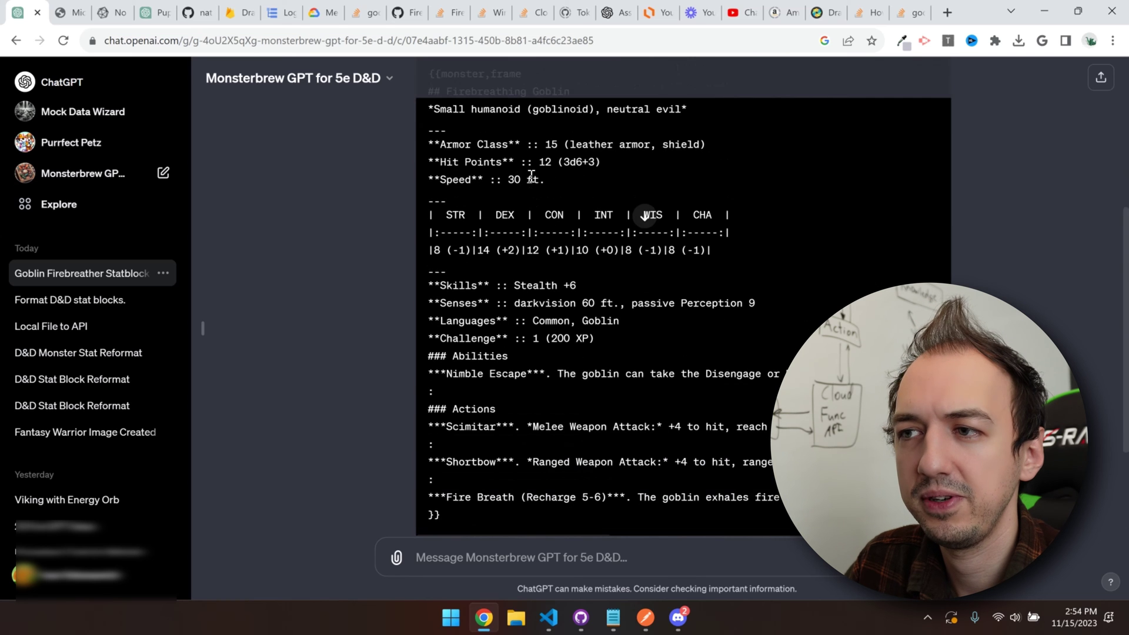
{"action": "scroll", "coordinate": [531, 176], "scroll_direction": "down", "scroll_amount": 3}
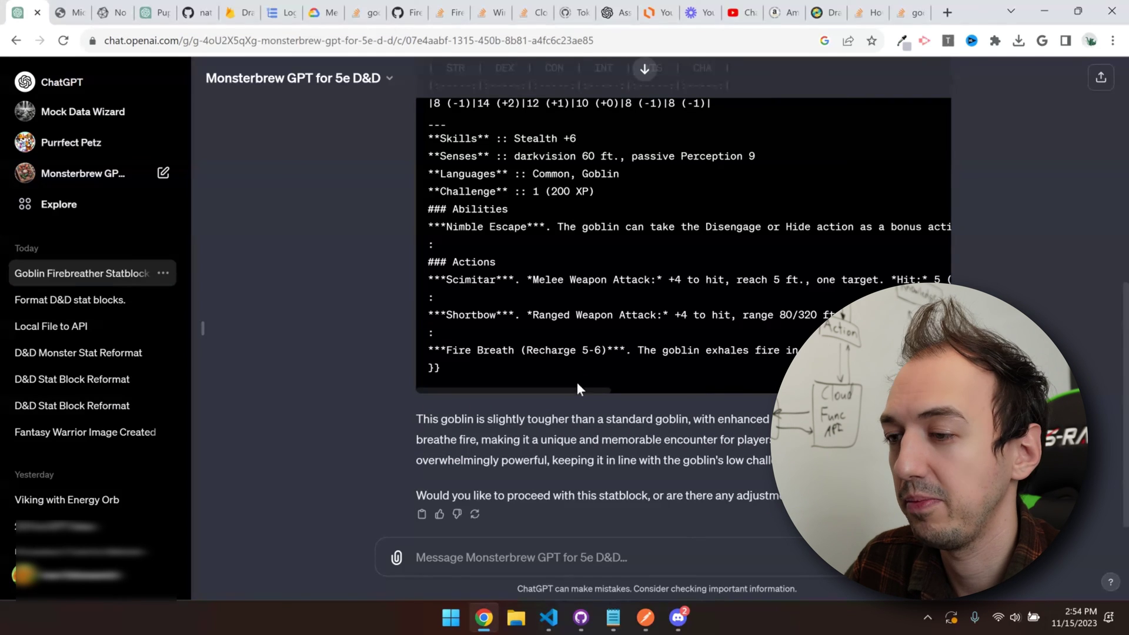
{"action": "scroll", "coordinate": [651, 405], "scroll_direction": "down", "scroll_amount": 1}
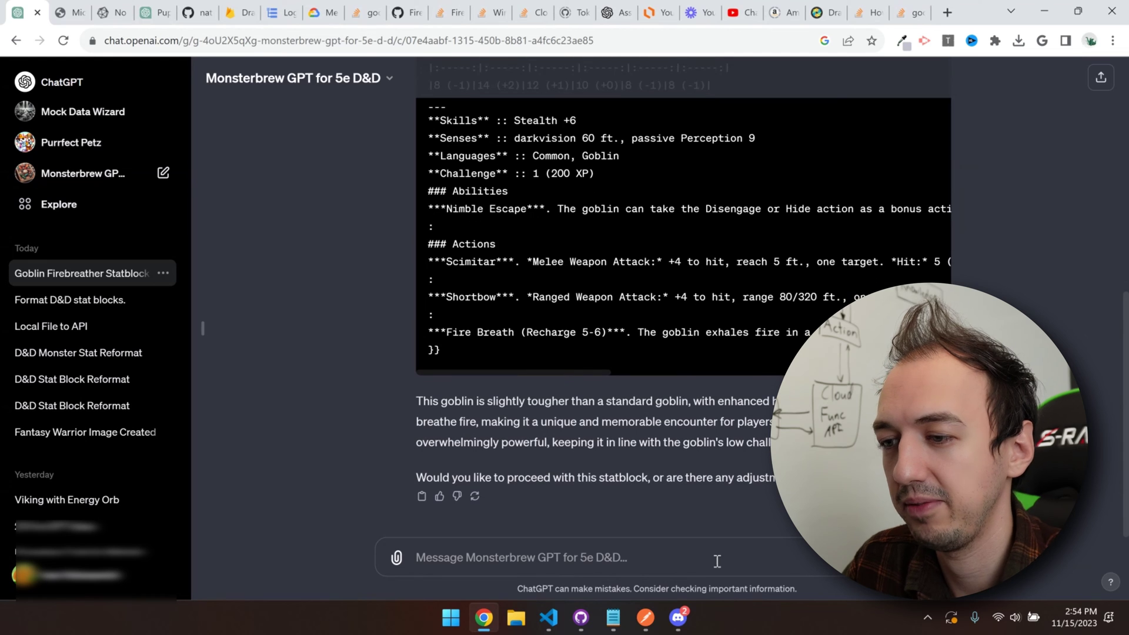
{"action": "left_click", "coordinate": [716, 555]}
{"action": "type", "text": "Let's go ahe"}
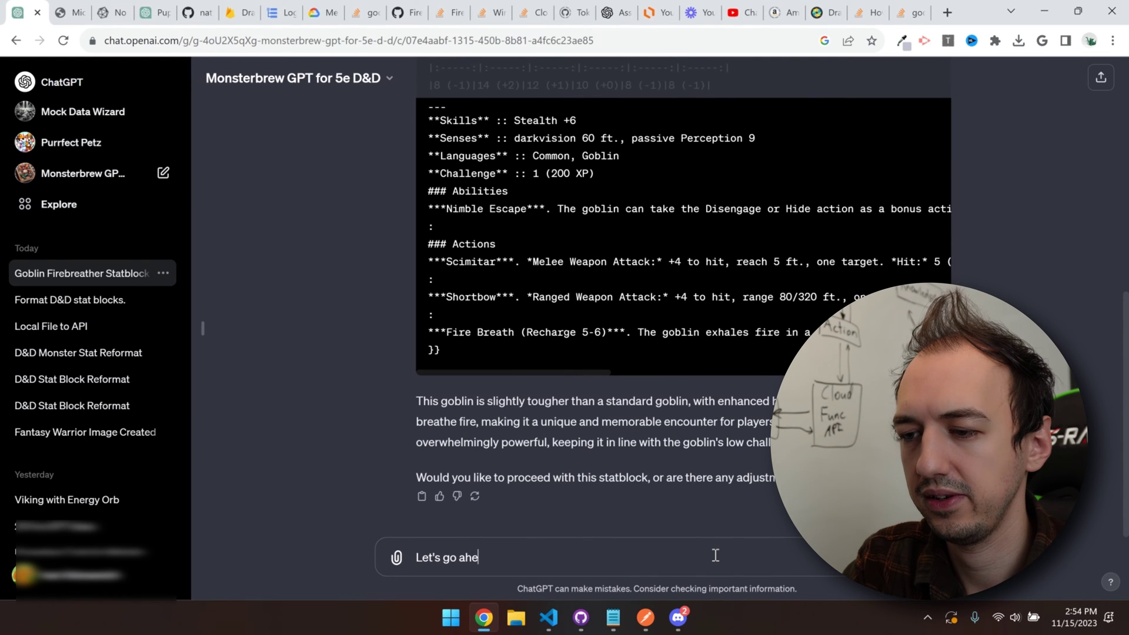
{"action": "type", "text": "ad with no further edits"}
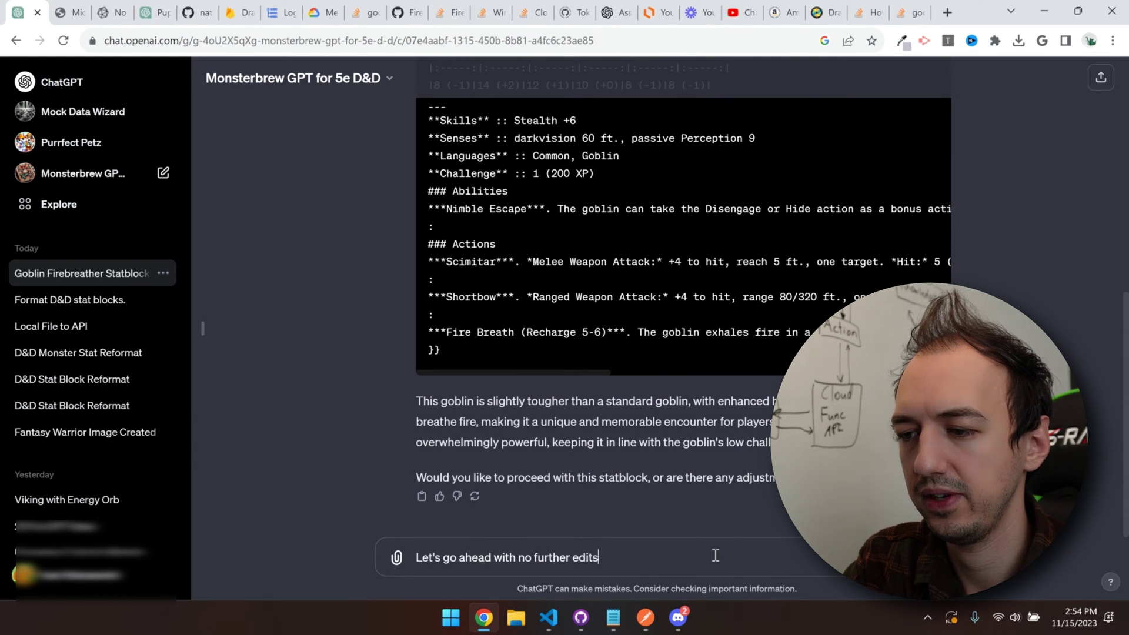
{"action": "key", "text": "Return"}
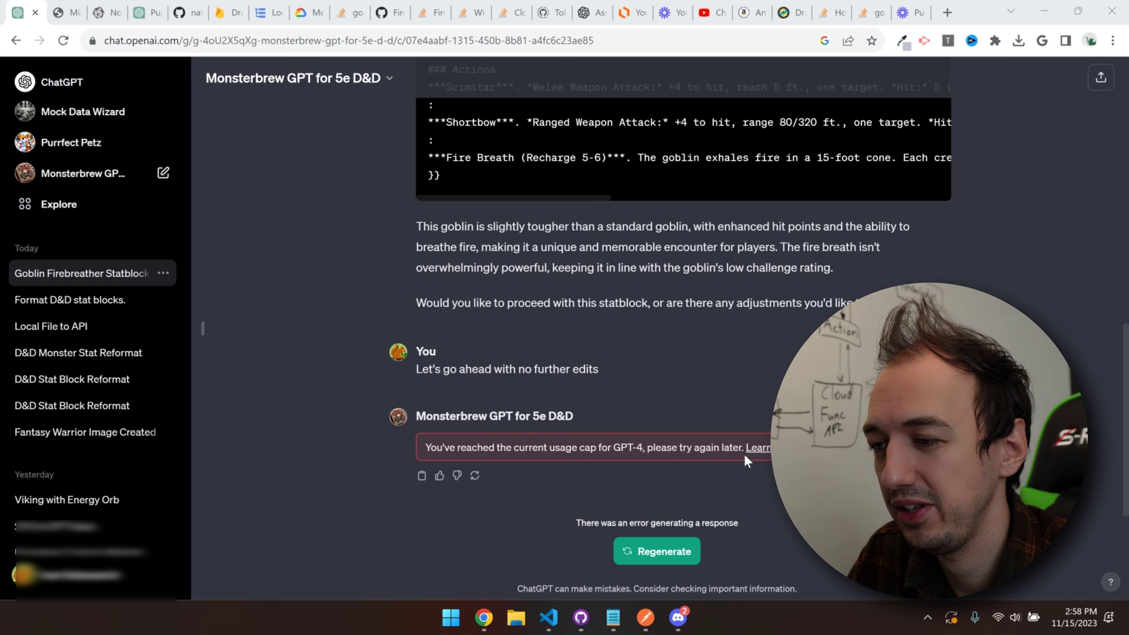
Regenerate the reply after the usage-cap error and allow the cloudfunctions call to publish the Firebreathing Goblin statblock.
{"action": "left_click", "coordinate": [655, 556]}
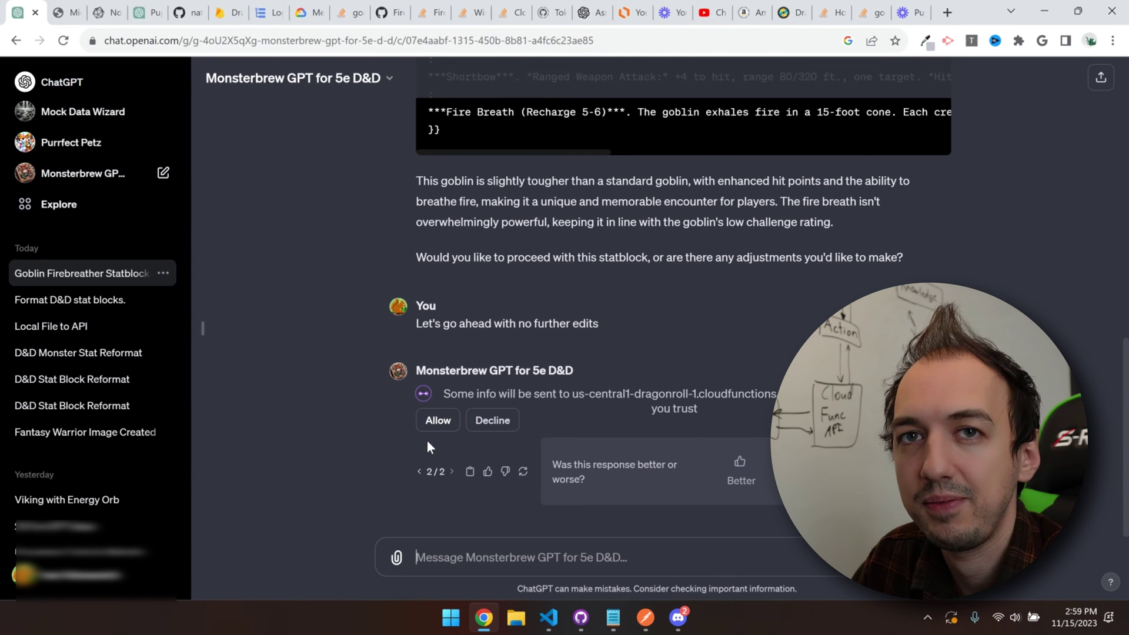
{"action": "left_click", "coordinate": [439, 422]}
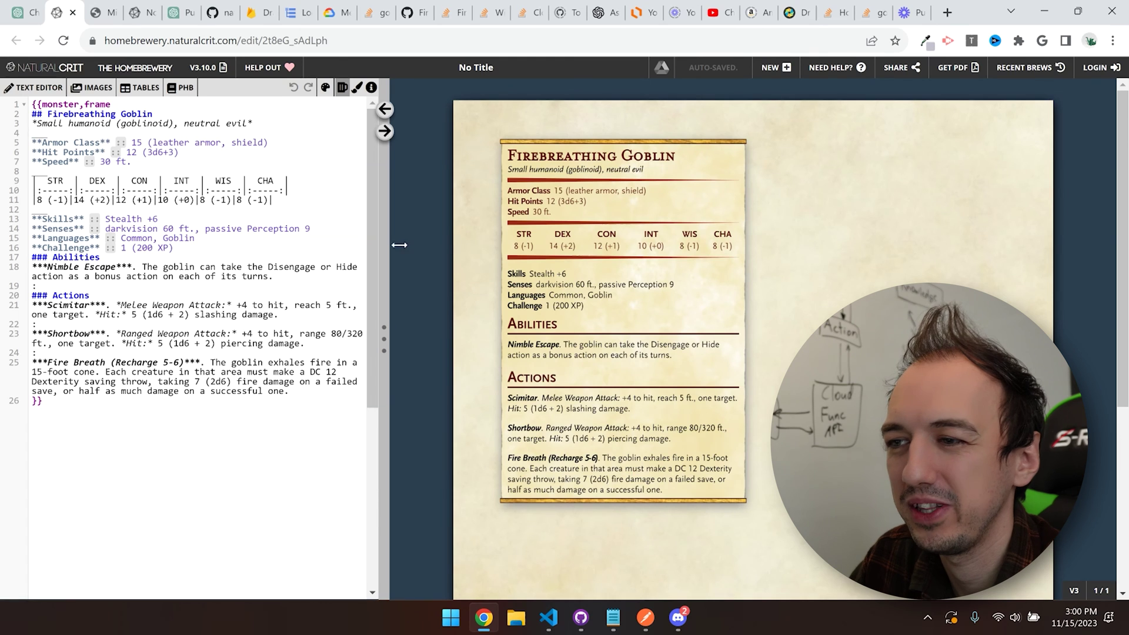
{"action": "left_click", "coordinate": [211, 418]}
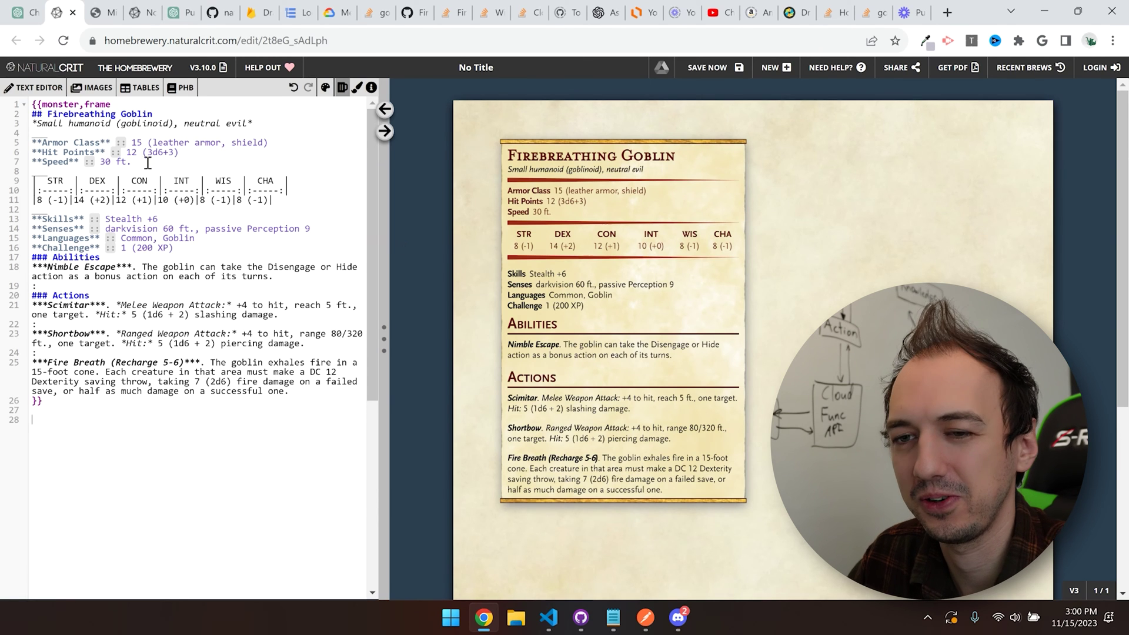
{"action": "left_click", "coordinate": [31, 12]}
Ask Monsterbrew 'Can you create an image for me?' and check the published goblin page on Homebrewery.
{"action": "type", "text": "Can"}
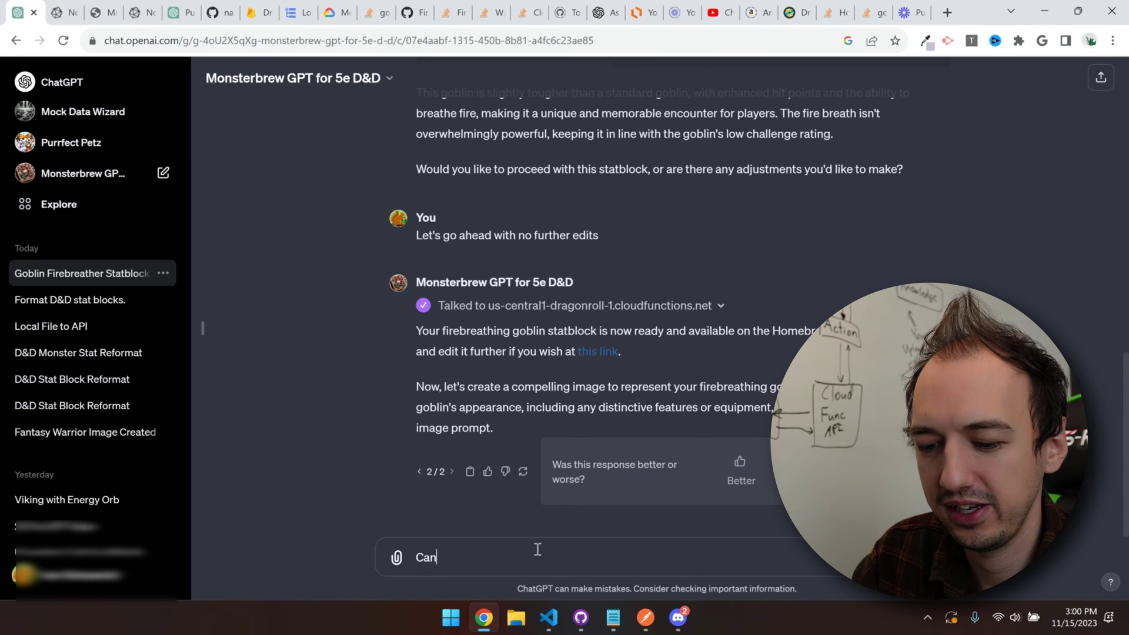
{"action": "type", "text": " you create an image for me?"}
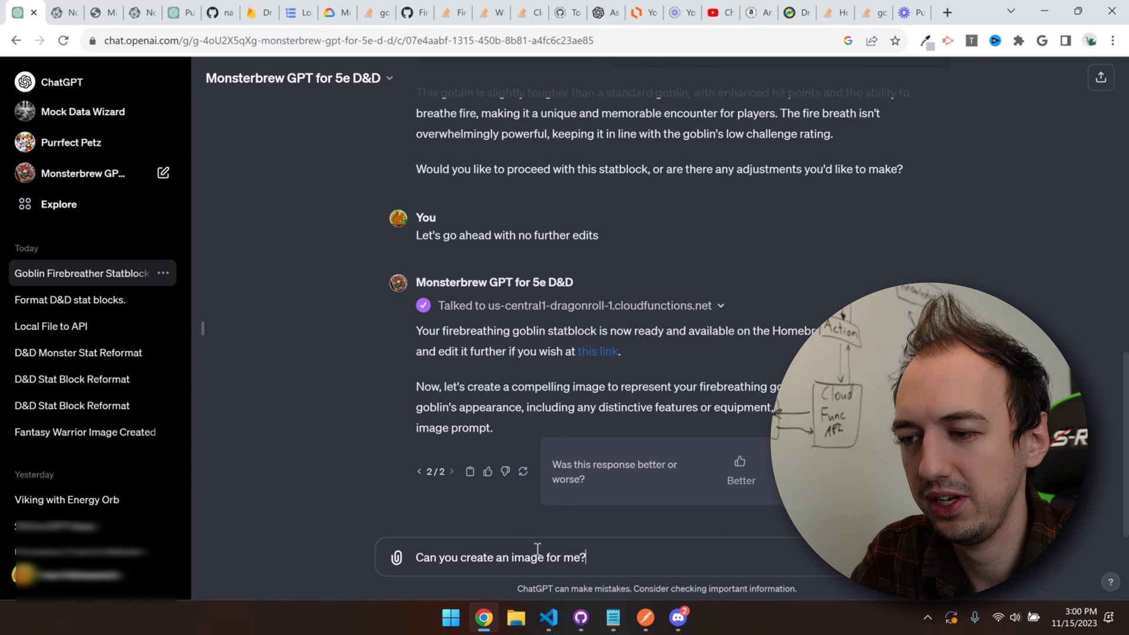
{"action": "key", "text": "Return"}
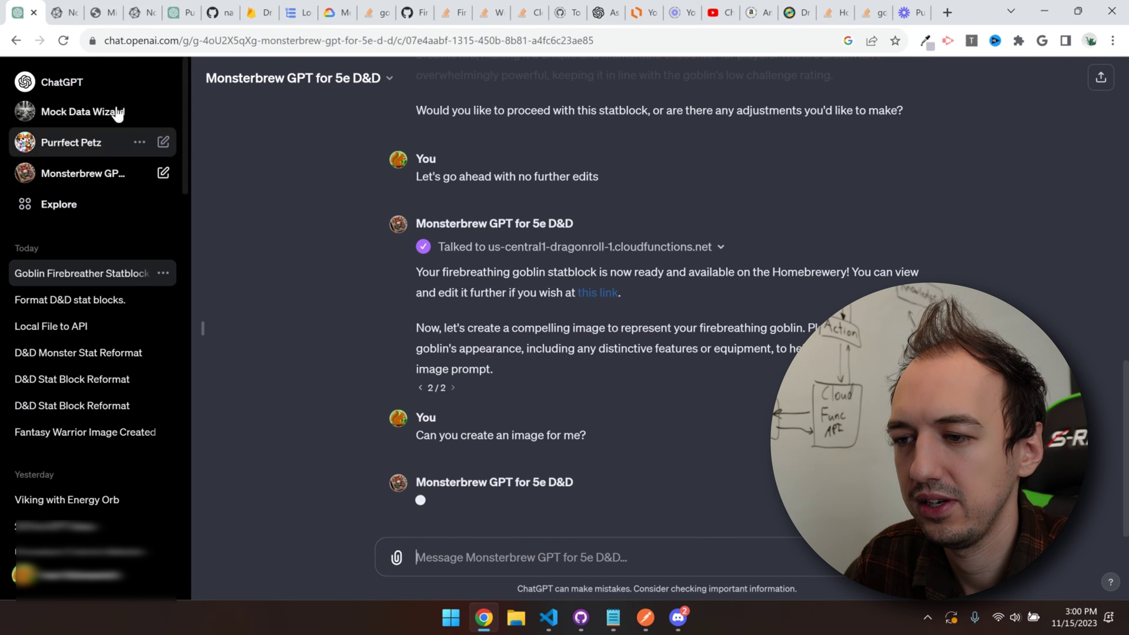
{"action": "left_click", "coordinate": [62, 18]}
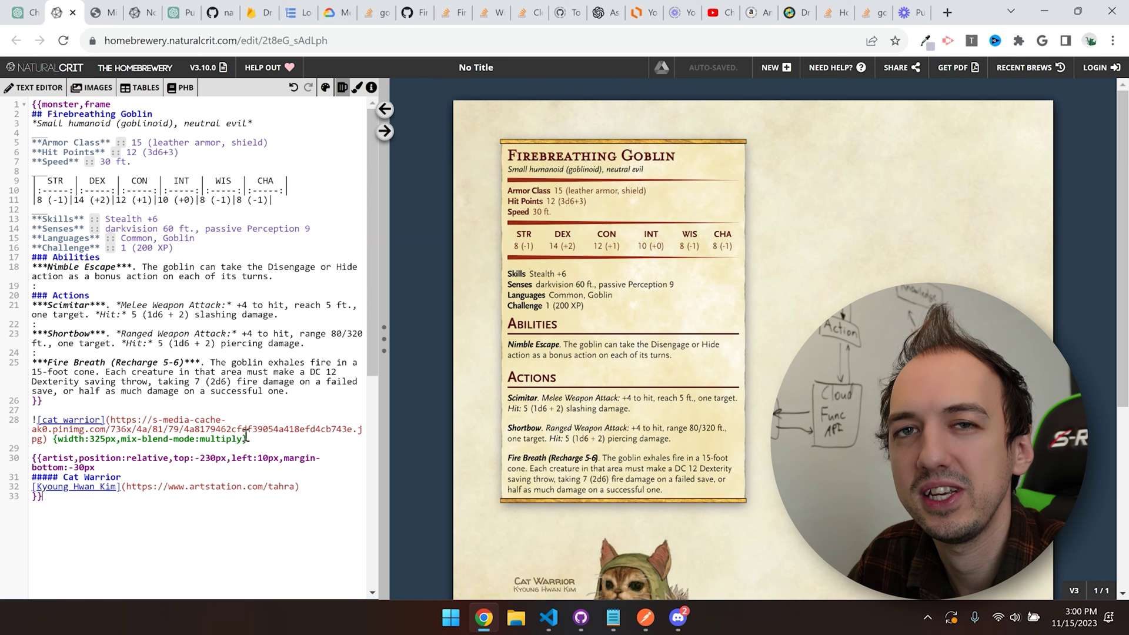
{"action": "left_click", "coordinate": [35, 17]}
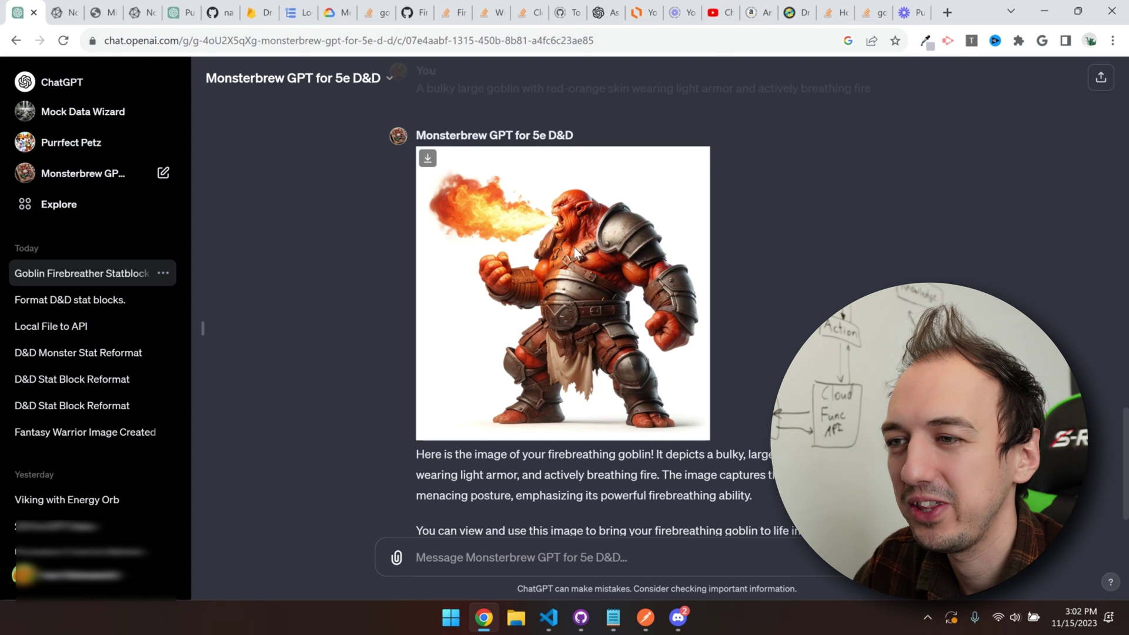
Copy the address of the generated goblin image from its full-size view.
{"action": "left_click", "coordinate": [642, 284]}
{"action": "key", "text": "Escape"}
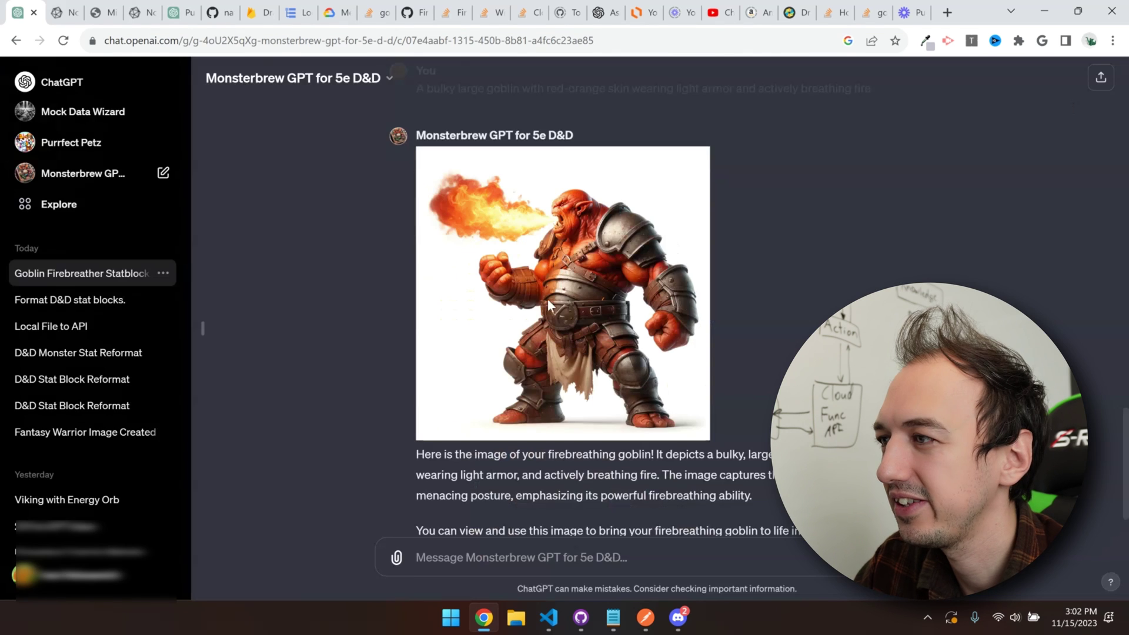
{"action": "left_click", "coordinate": [548, 304]}
{"action": "right_click", "coordinate": [549, 304]}
{"action": "left_click", "coordinate": [625, 370]}
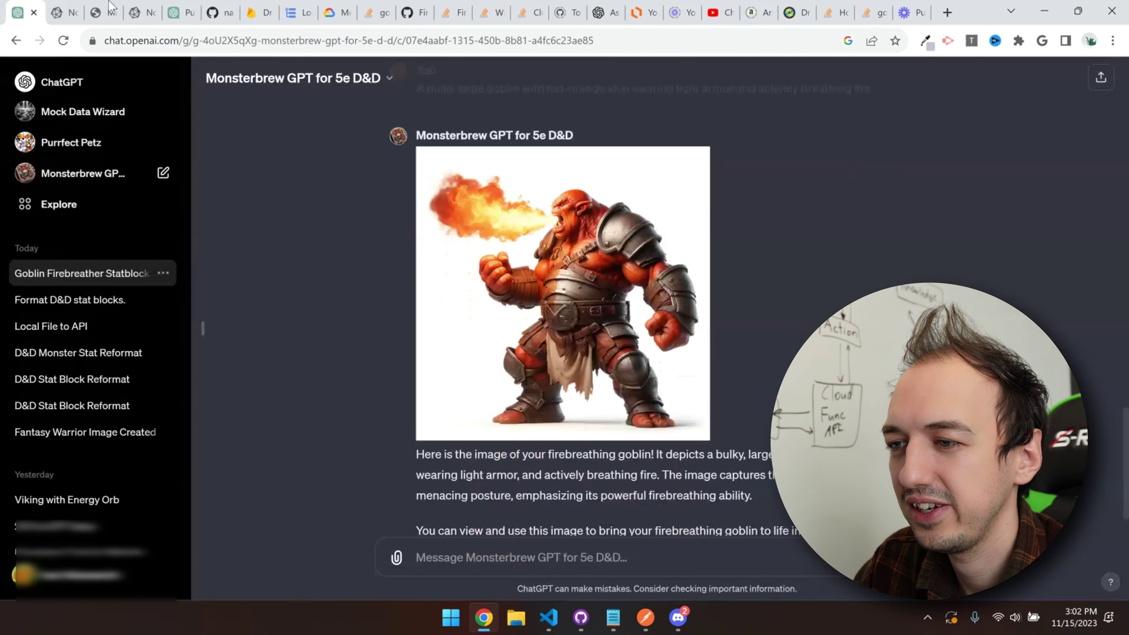